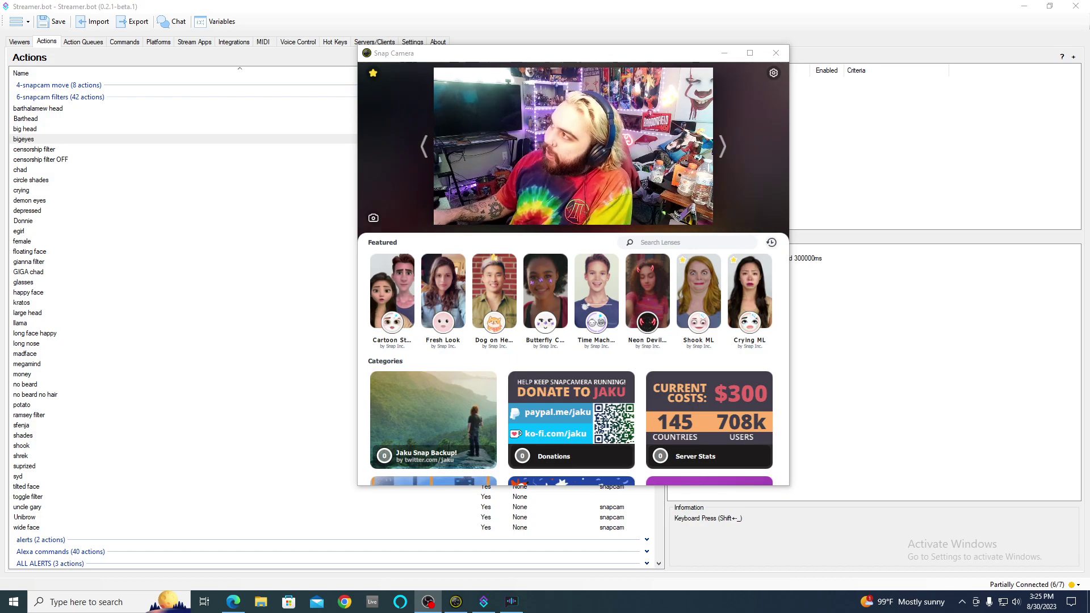
Step: Browse the Snap Camera home page from the featured lenses and categories down to the top community lenses
left_click_drag(540, 60, 630, 76)
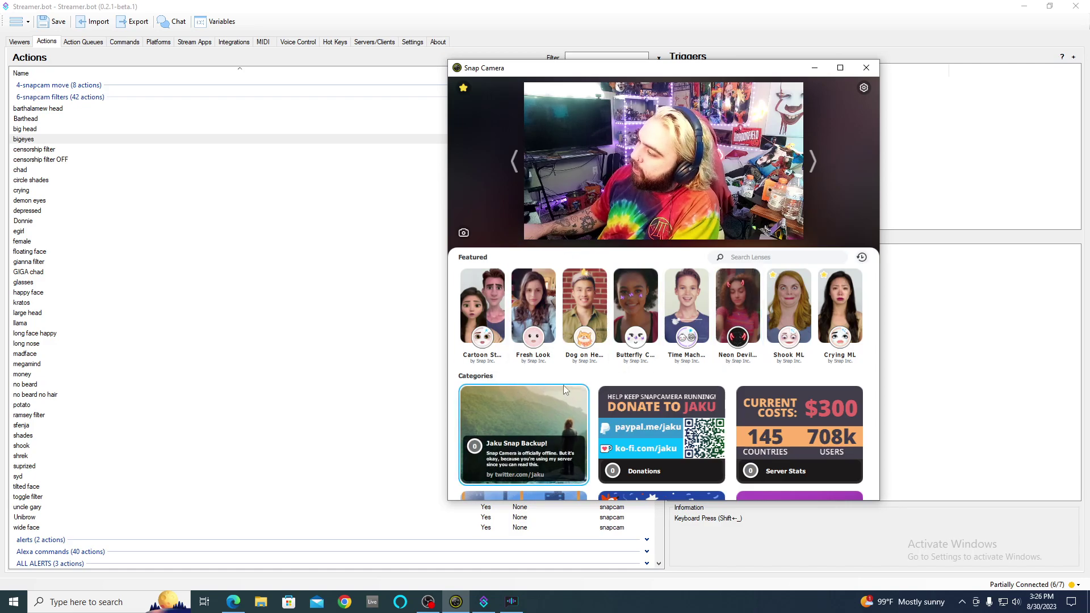
scroll(563, 386, "down", 1)
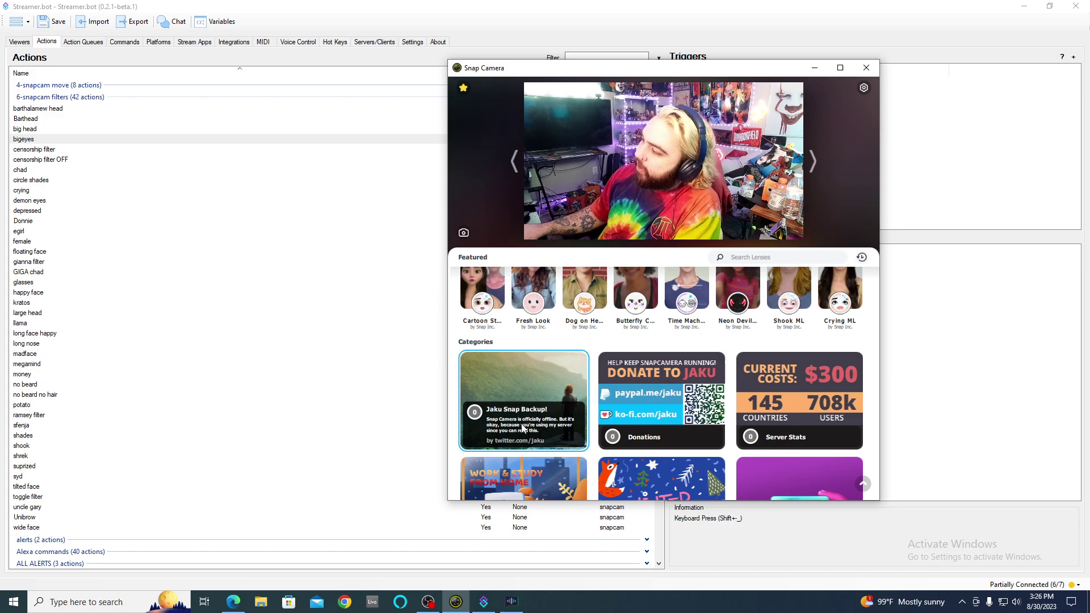
scroll(525, 463, "down", 2)
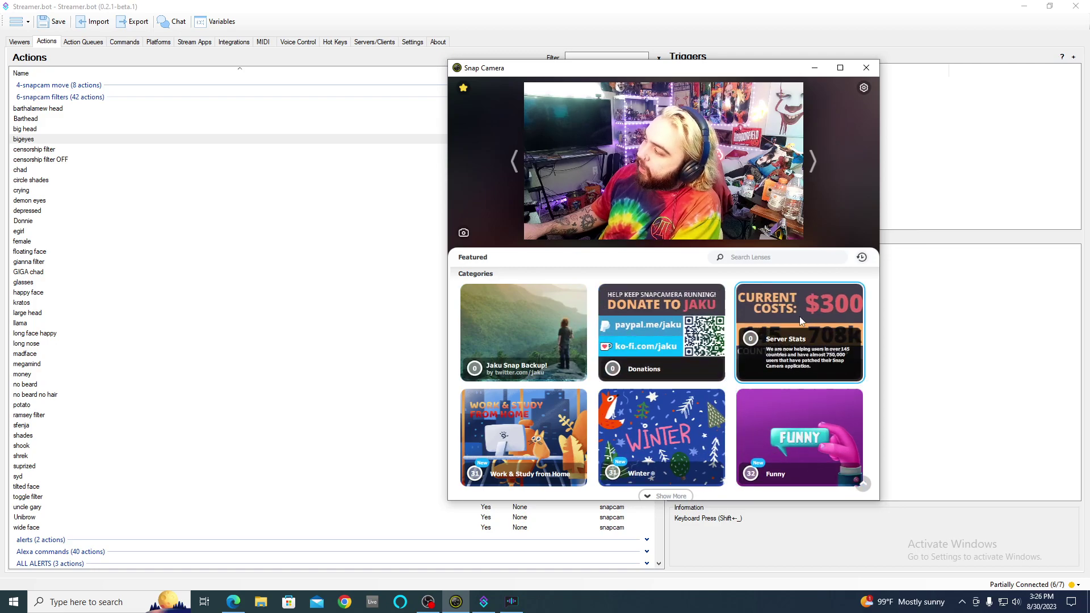
scroll(657, 428, "up", 3)
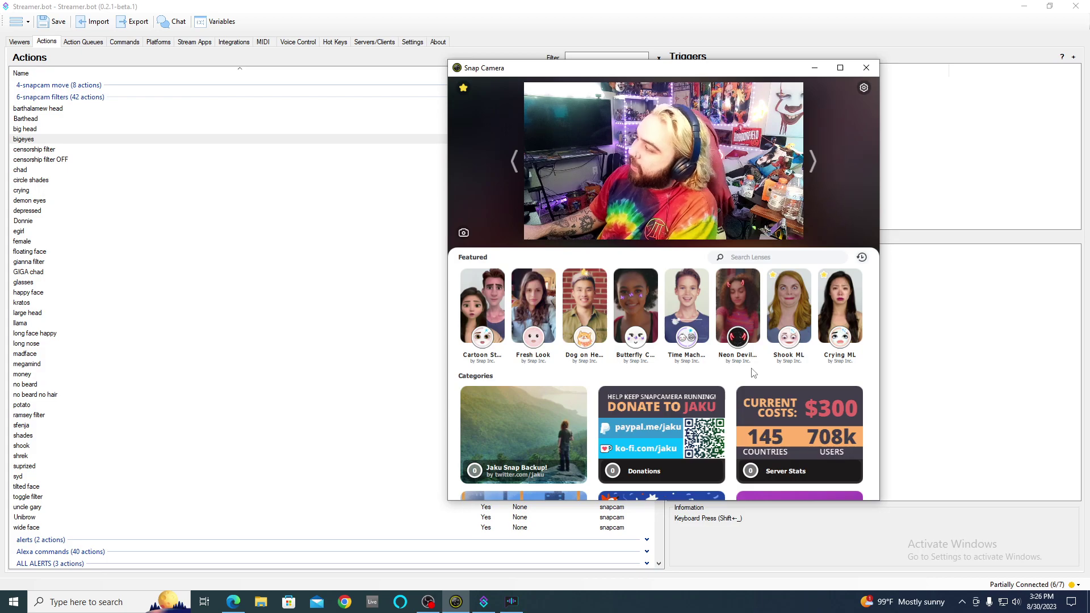
scroll(672, 366, "down", 8)
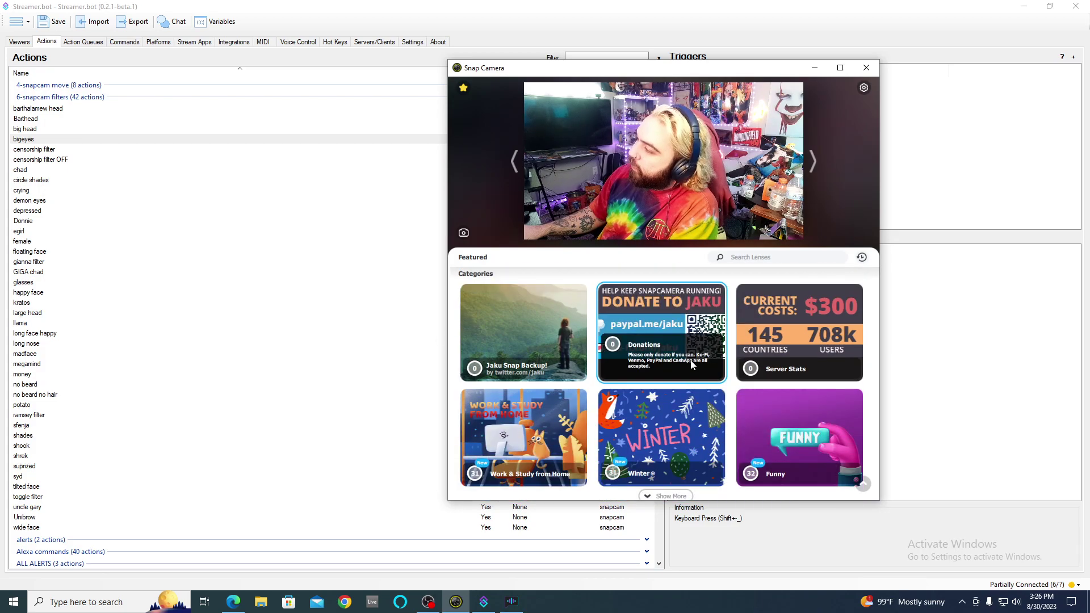
scroll(738, 365, "up", 4)
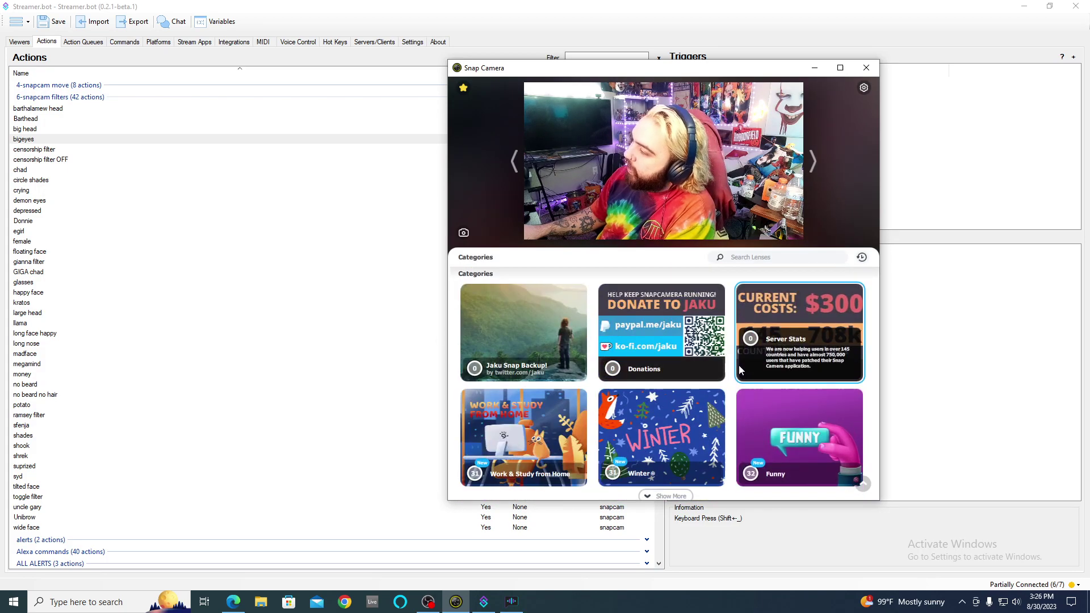
scroll(738, 365, "down", 6)
scroll(731, 370, "down", 2)
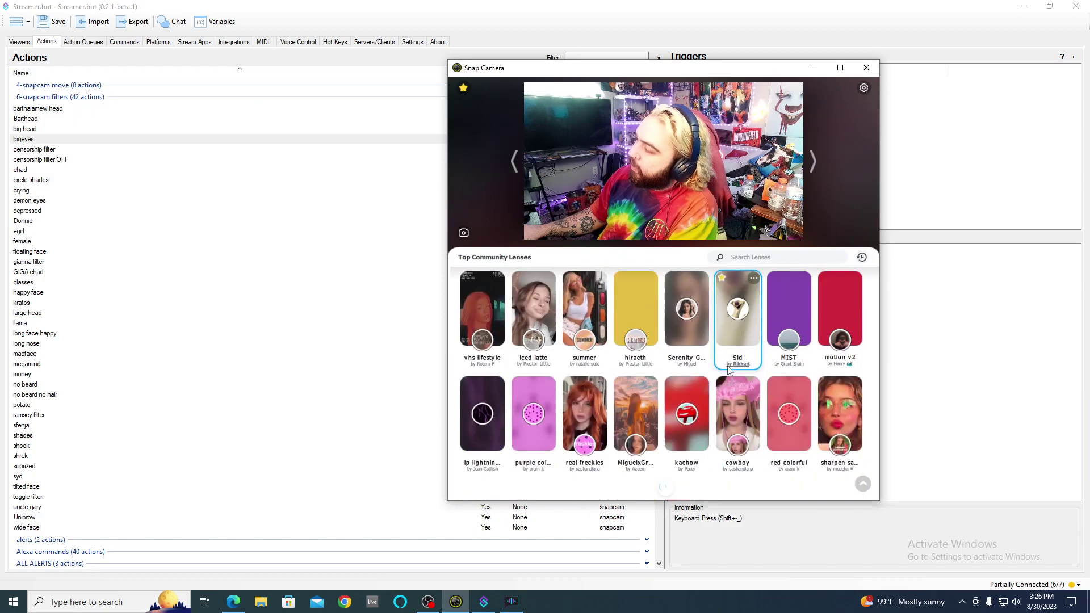
scroll(784, 415, "up", 5)
scroll(784, 414, "up", 3)
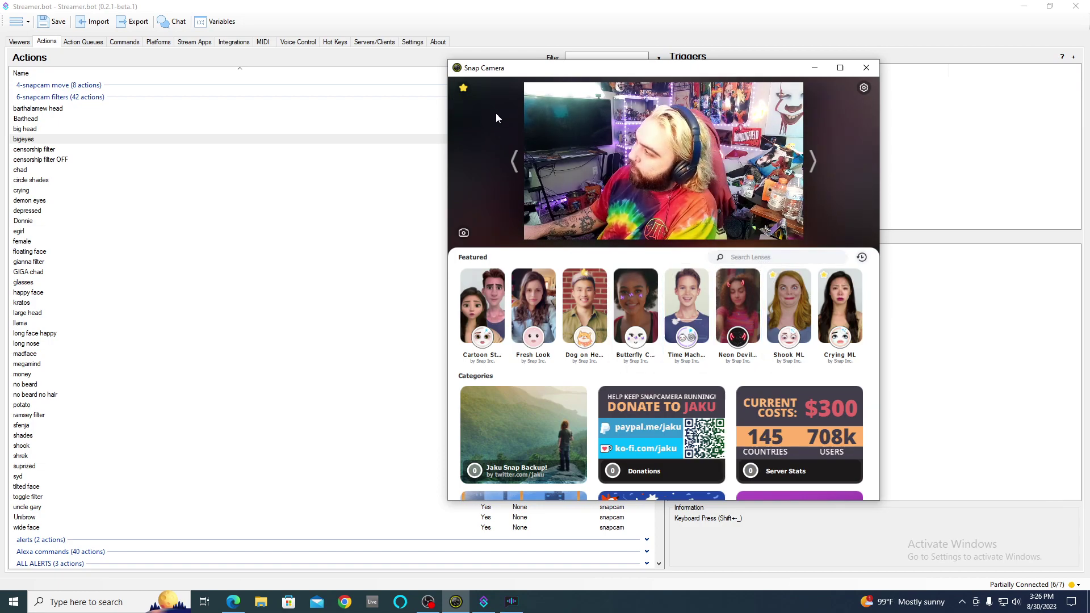
Step: Open the favorite lenses and view the list from its beginning
left_click(464, 88)
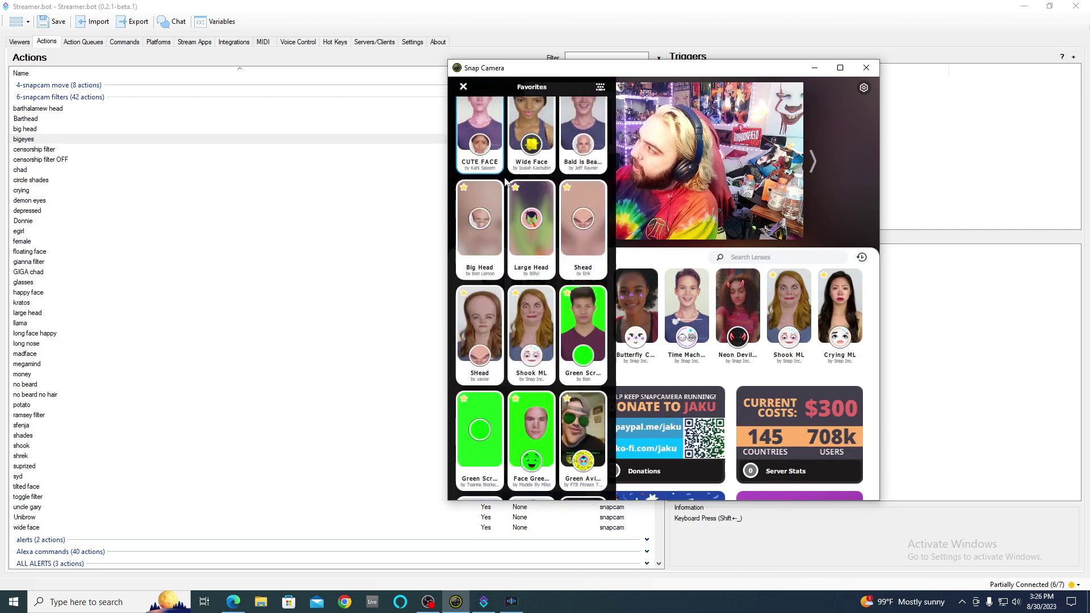
scroll(505, 181, "up", 2)
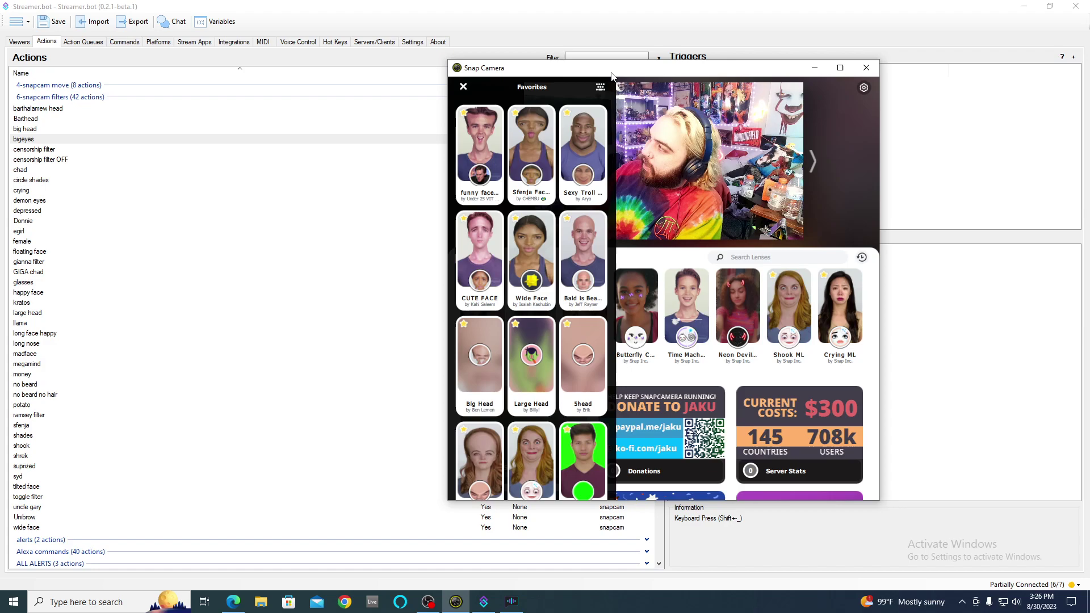
left_click_drag(613, 74, 583, 70)
left_click(810, 65)
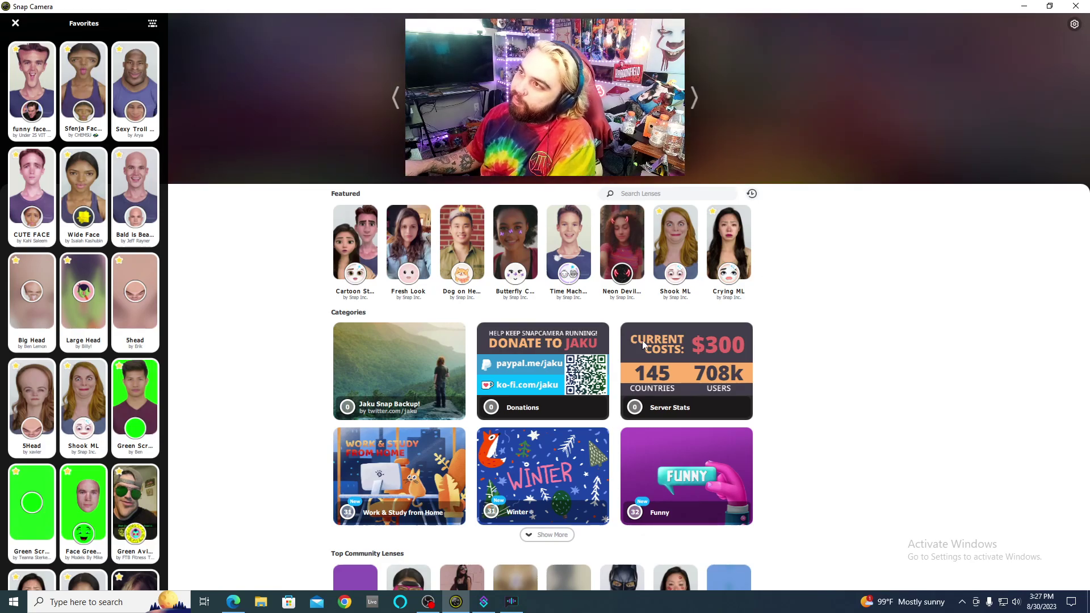
double_click(614, 13)
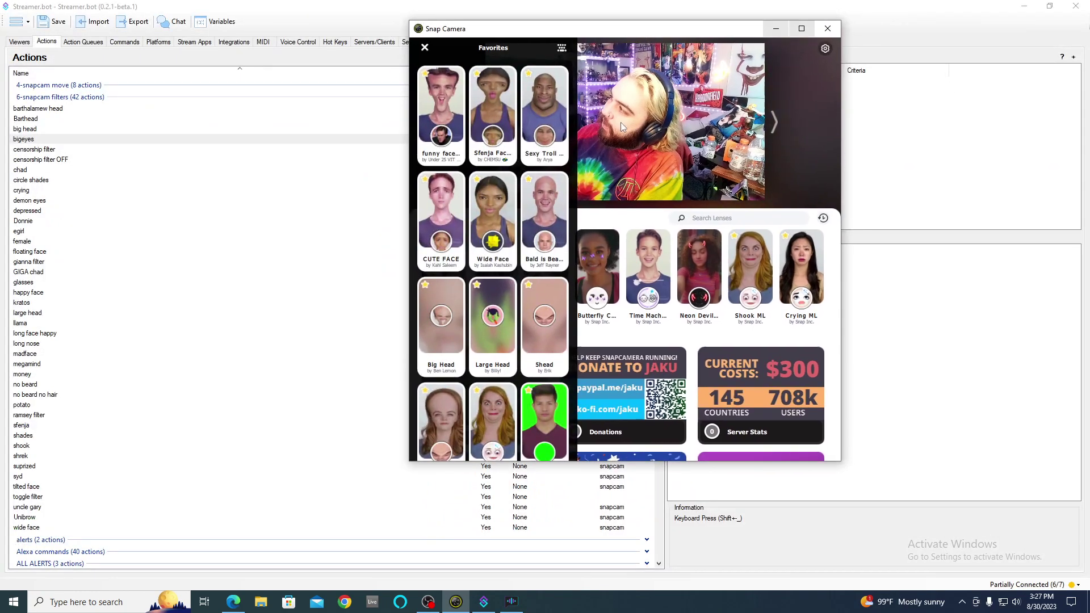
Step: Take Streamer.bot out of full screen and arrange its window side by side with the Snap Camera window
left_click_drag(600, 37, 751, 92)
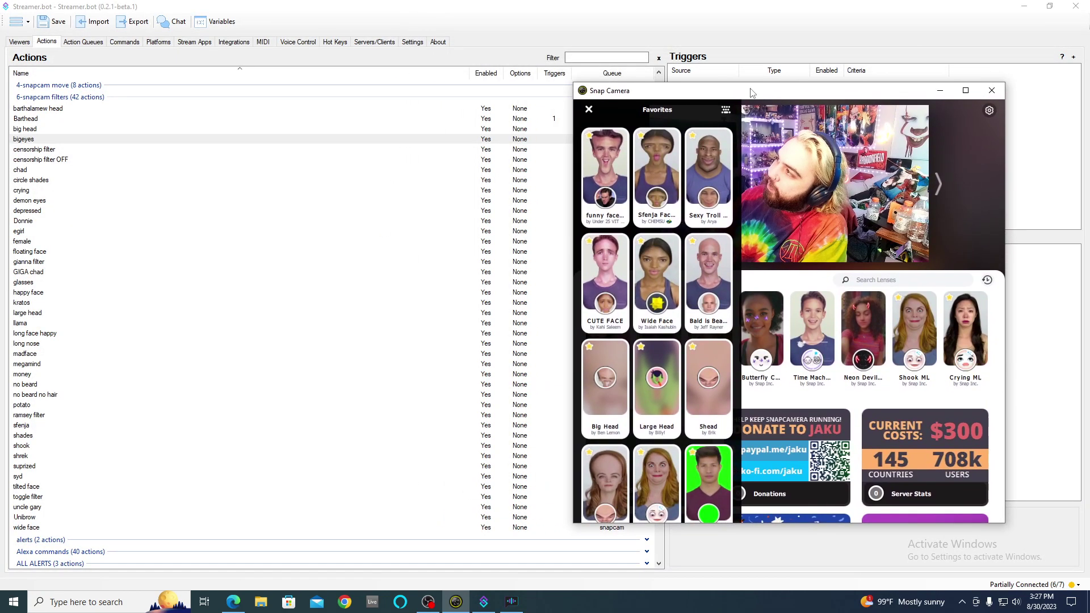
left_click_drag(468, 7, 268, 121)
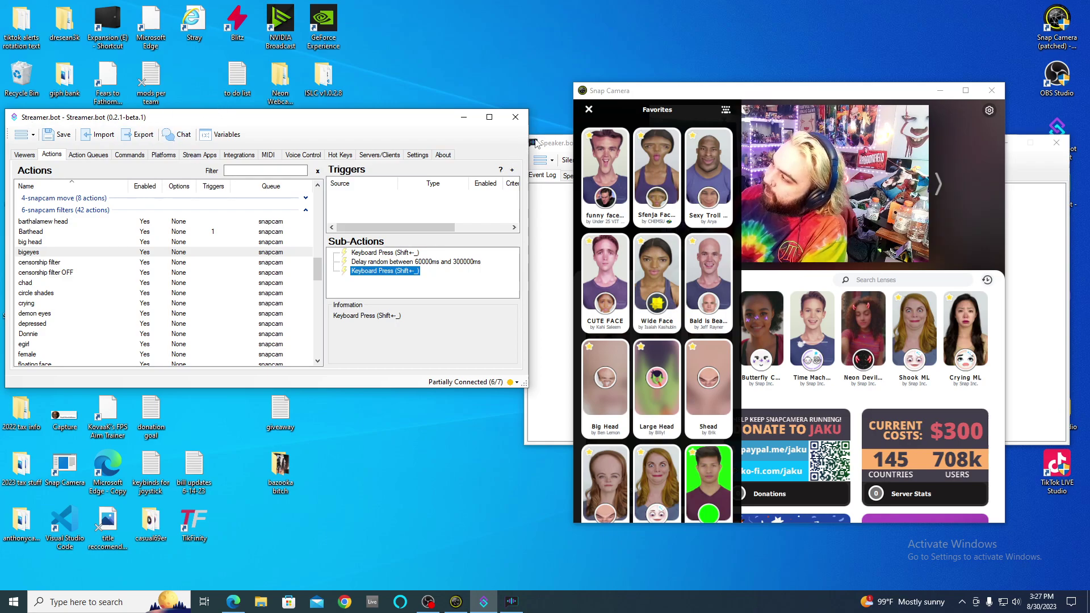
left_click_drag(181, 123, 208, 124)
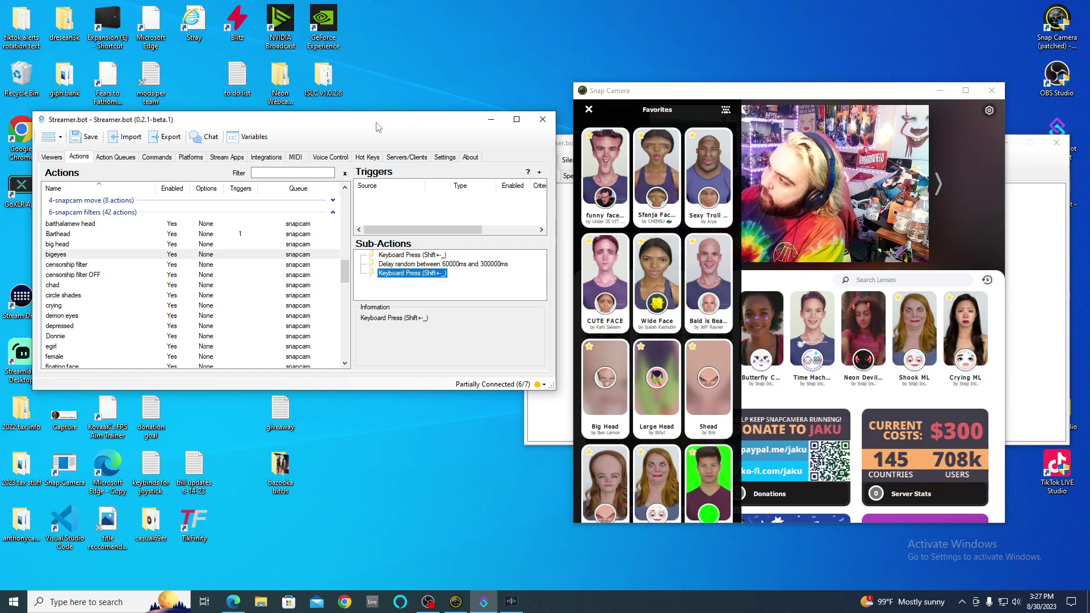
left_click_drag(800, 96, 798, 44)
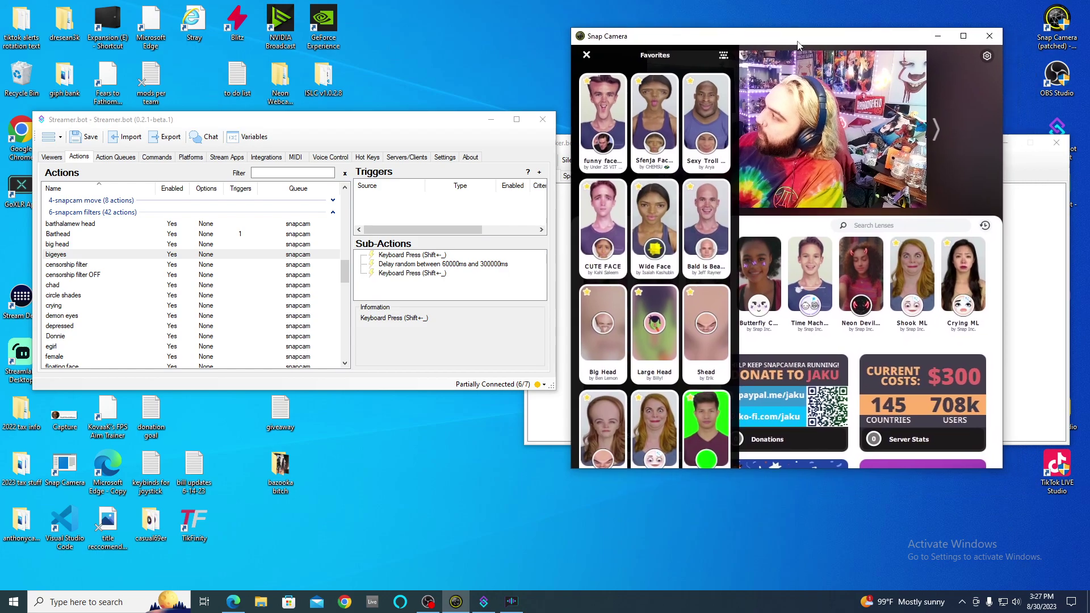
Step: Maximize Snap Camera and try the featured Cartoon Style lens on the camera preview, turning it off again
left_click(963, 36)
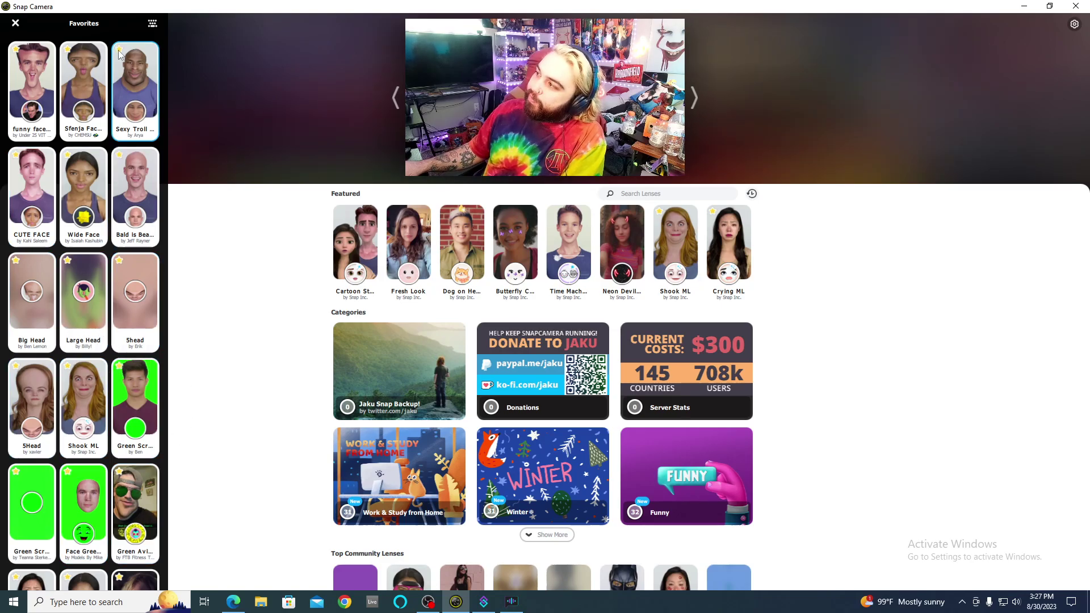
left_click(357, 242)
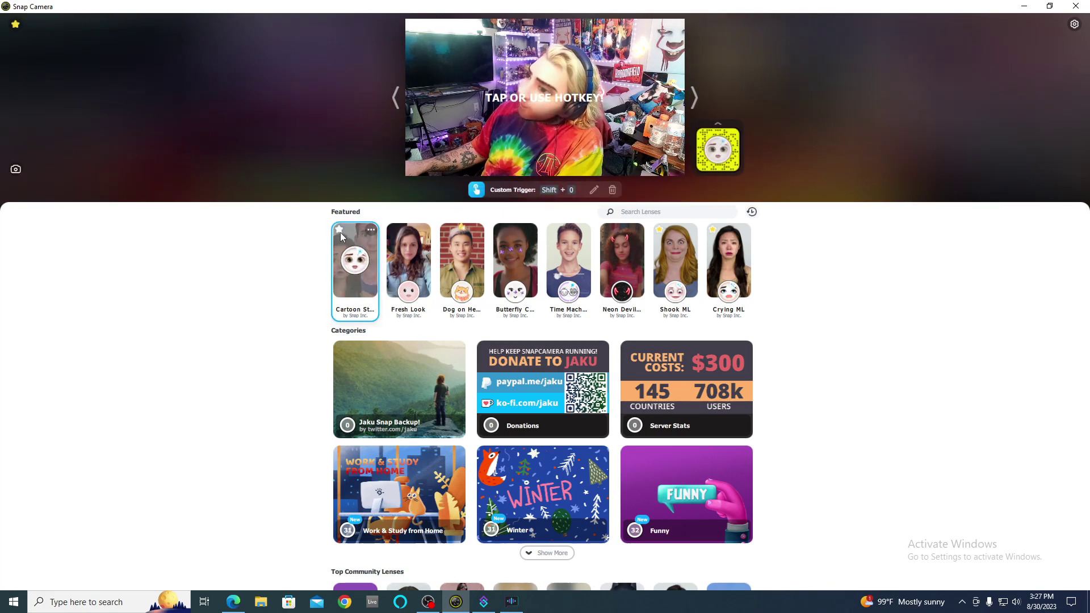
left_click(16, 29)
scroll(62, 329, "down", 8)
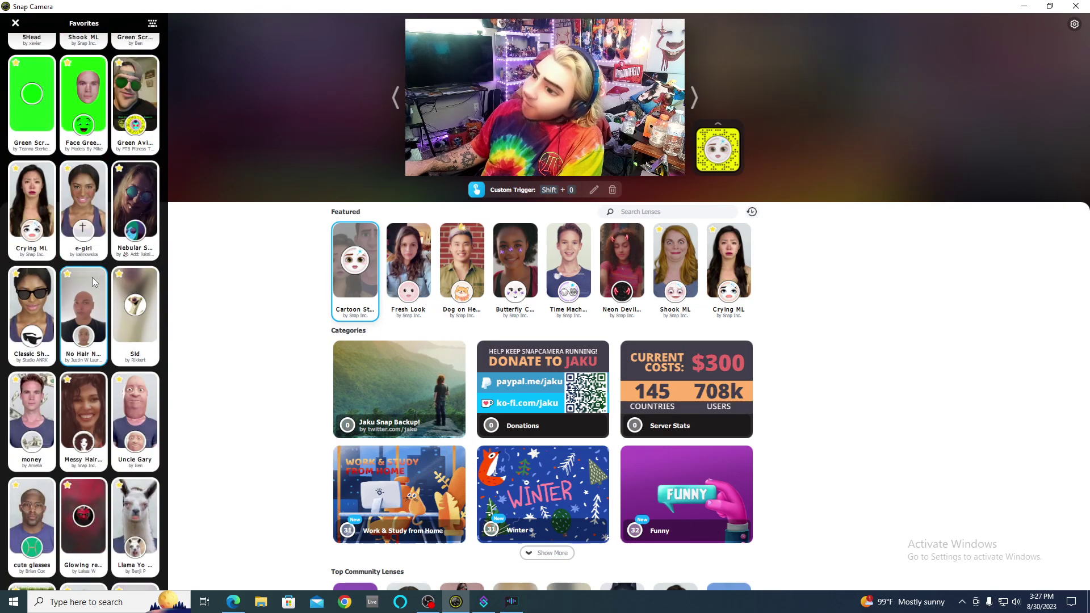
left_click(154, 28)
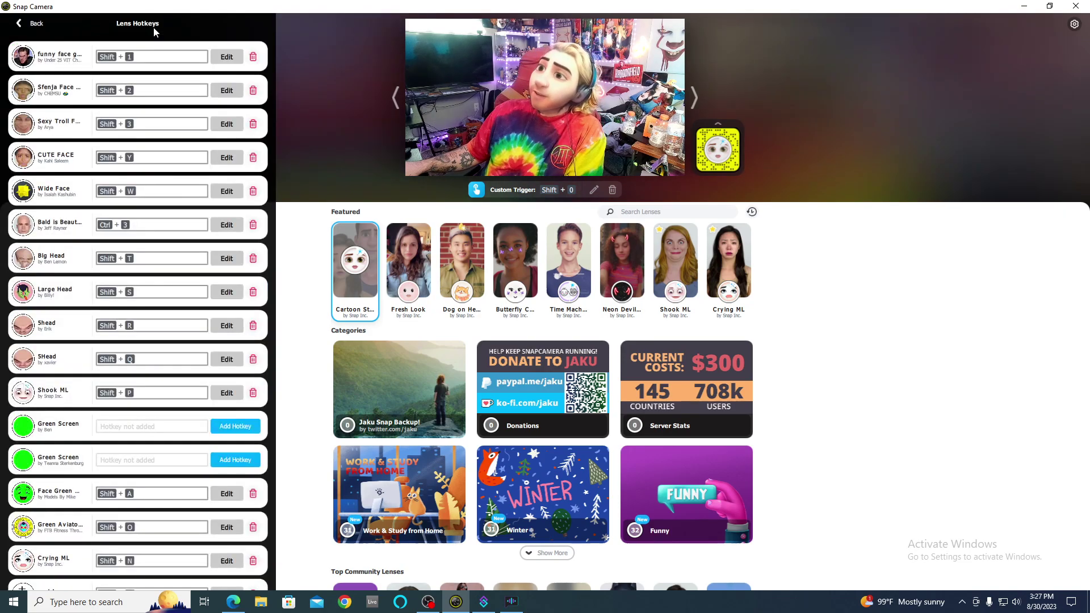
key("Escape")
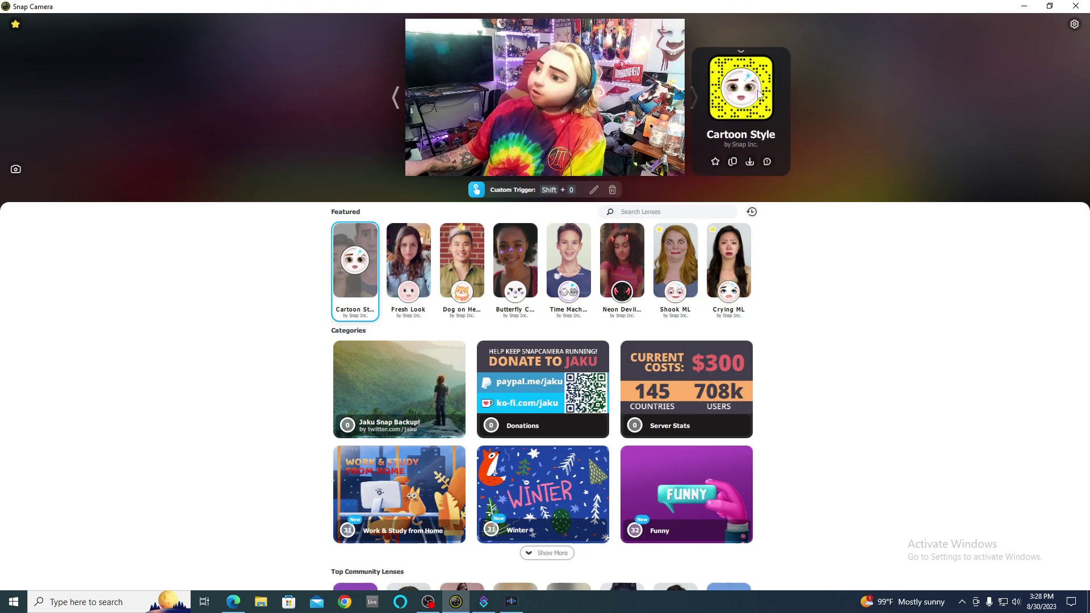
key("shift+0")
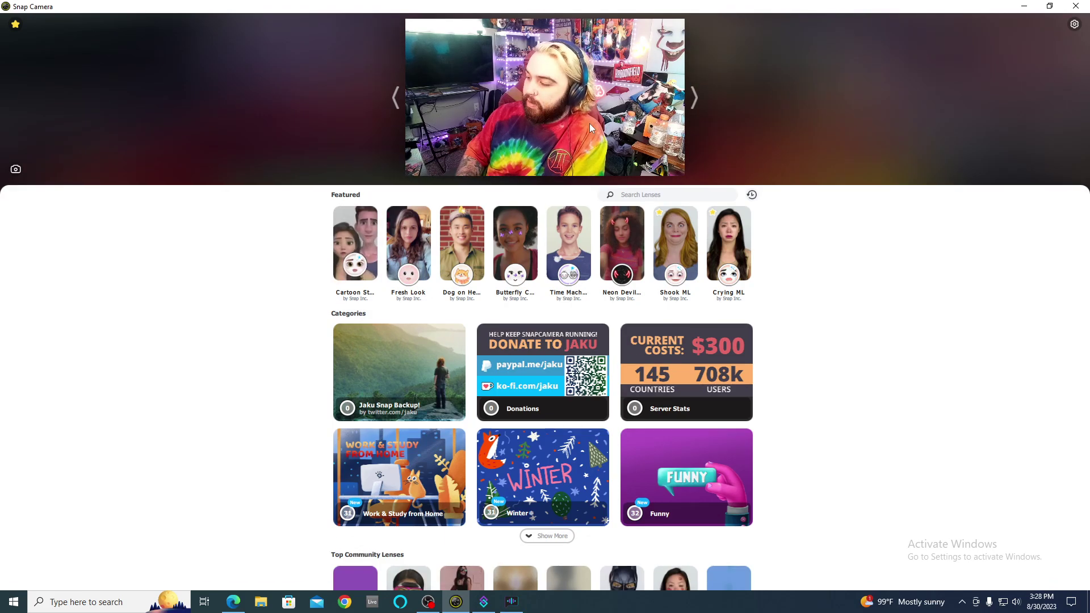
Step: Review the hotkeys assigned to all favorite lenses, from the first entry to the last, and return to the home page
left_click(16, 25)
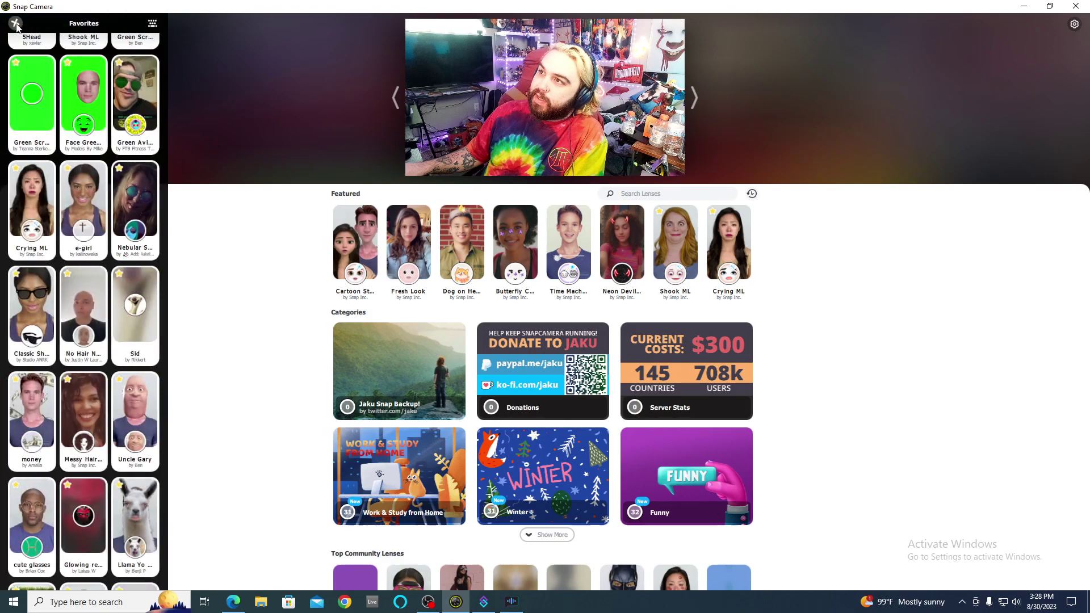
left_click(152, 23)
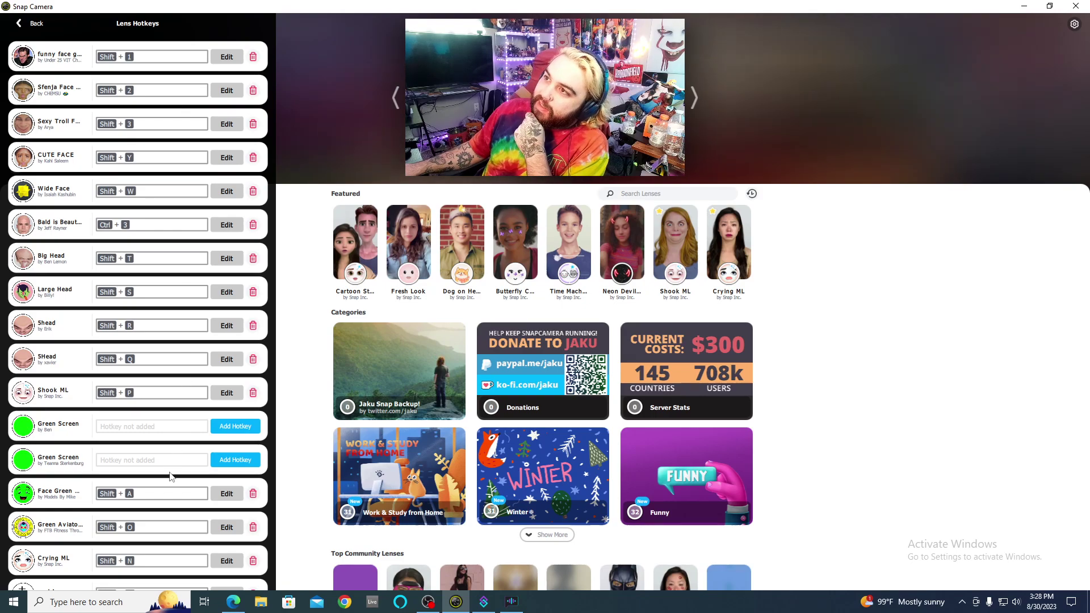
scroll(173, 479, "down", 1)
scroll(172, 479, "down", 11)
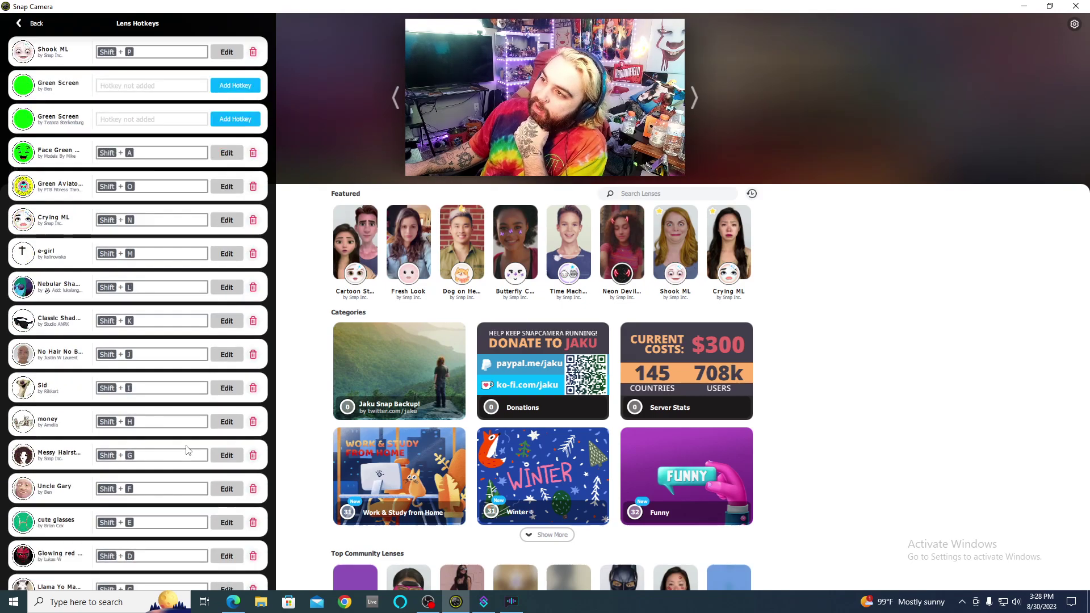
scroll(188, 445, "down", 8)
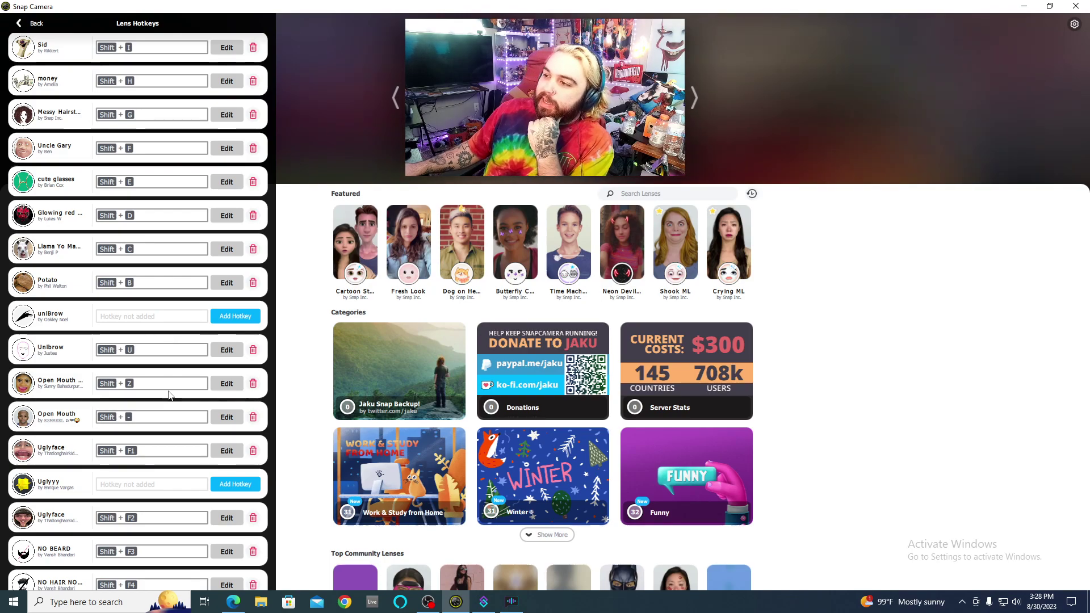
left_click_drag(363, 7, 565, 59)
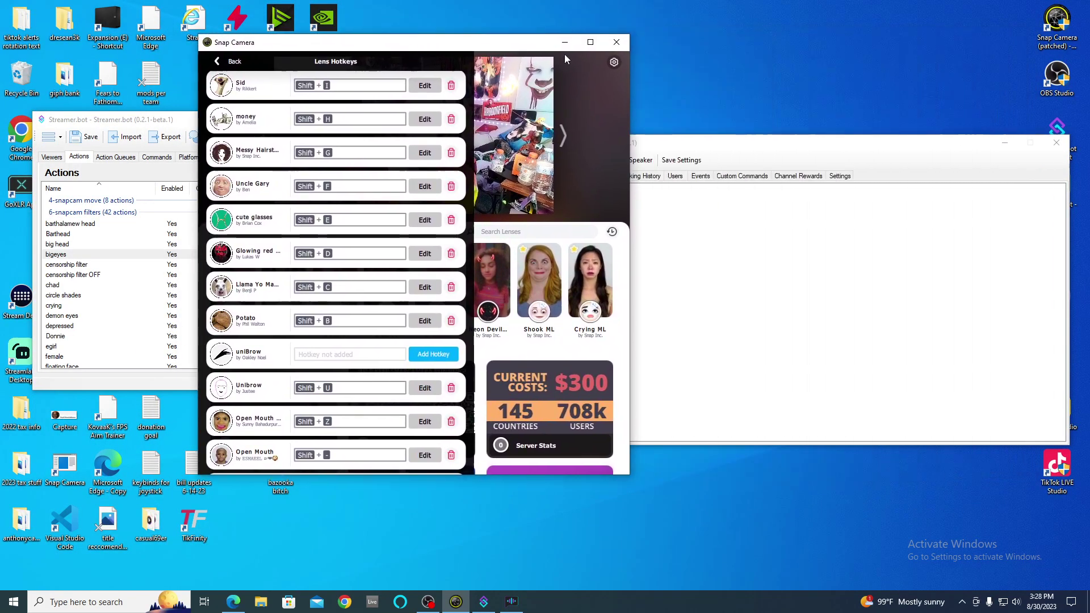
left_click(588, 43)
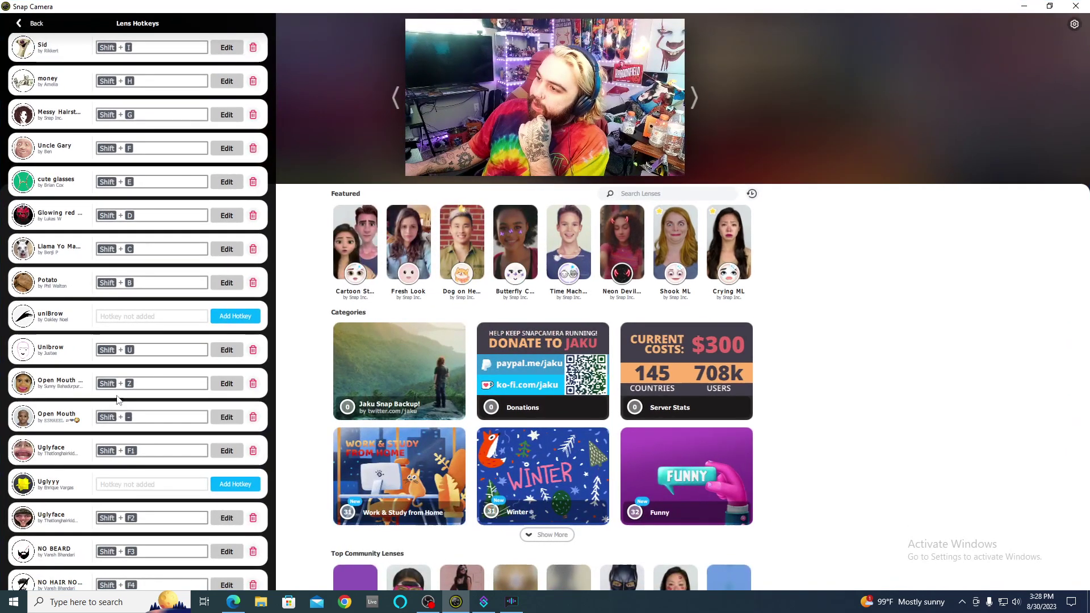
scroll(125, 353, "down", 5)
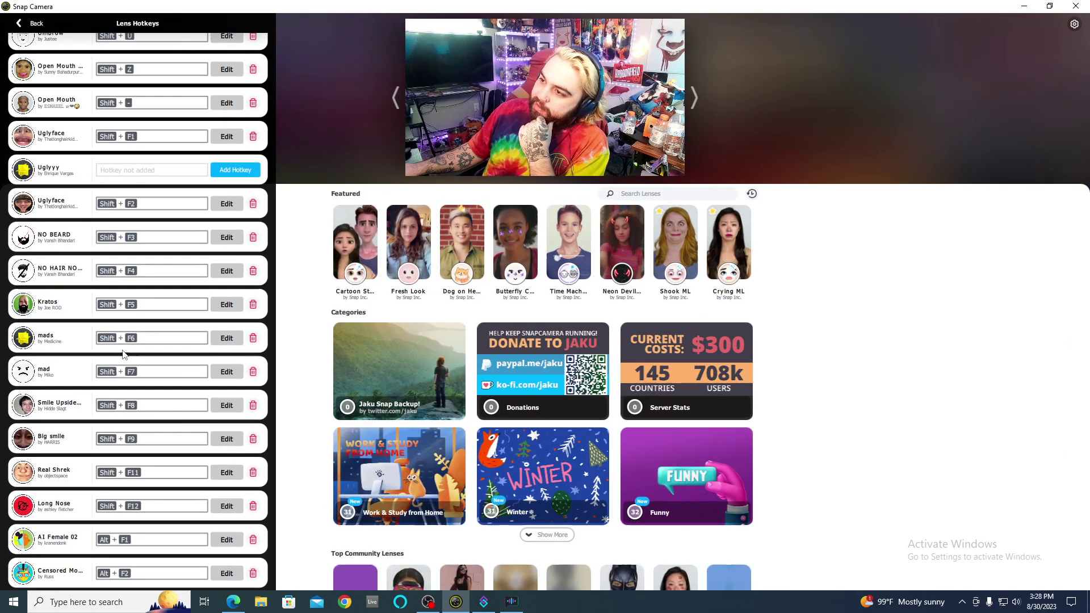
left_click(25, 23)
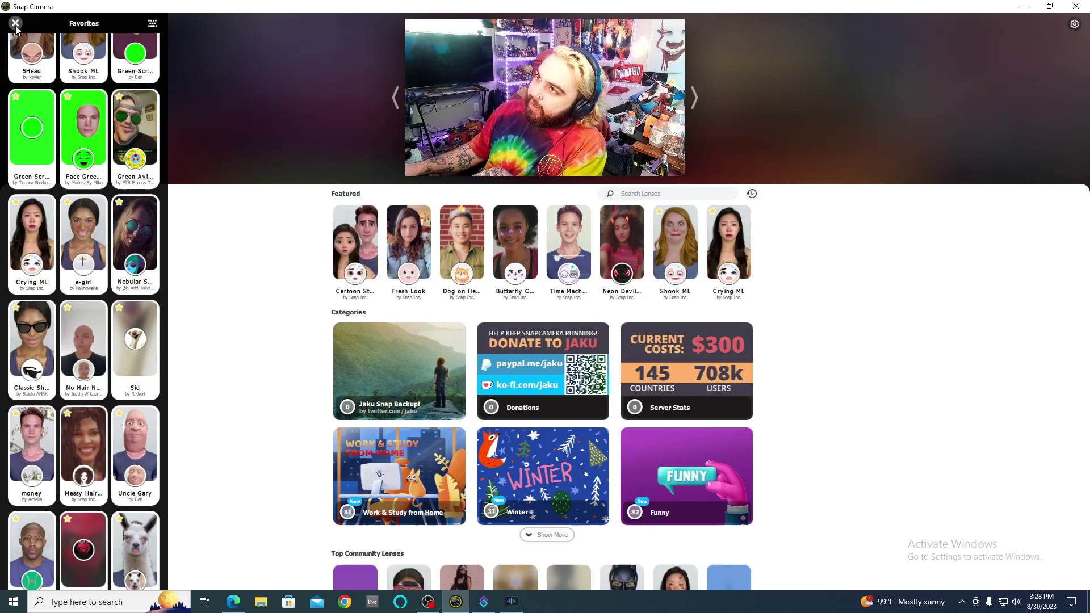
left_click(15, 27)
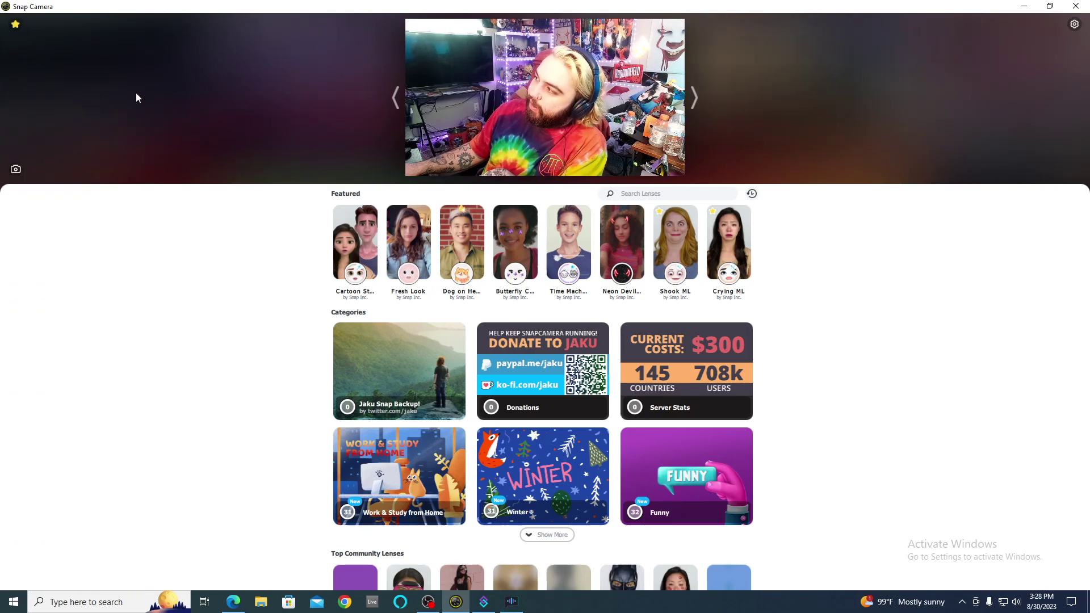
Step: Check the camera resolution choices in the Snap Camera settings and return to the home page
left_click(1074, 25)
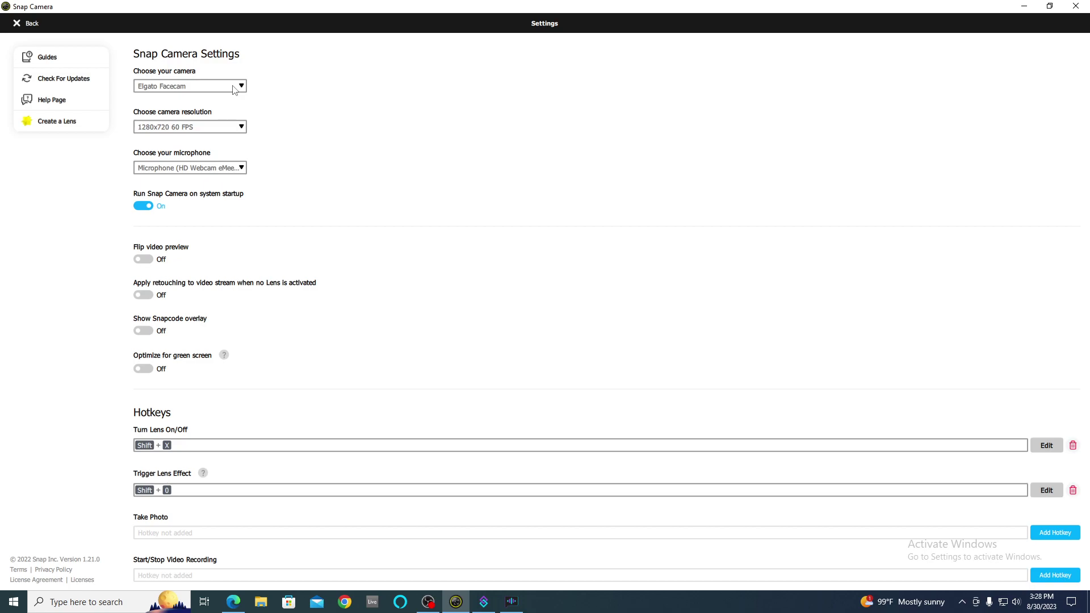
left_click(210, 134)
left_click(295, 118)
left_click(19, 26)
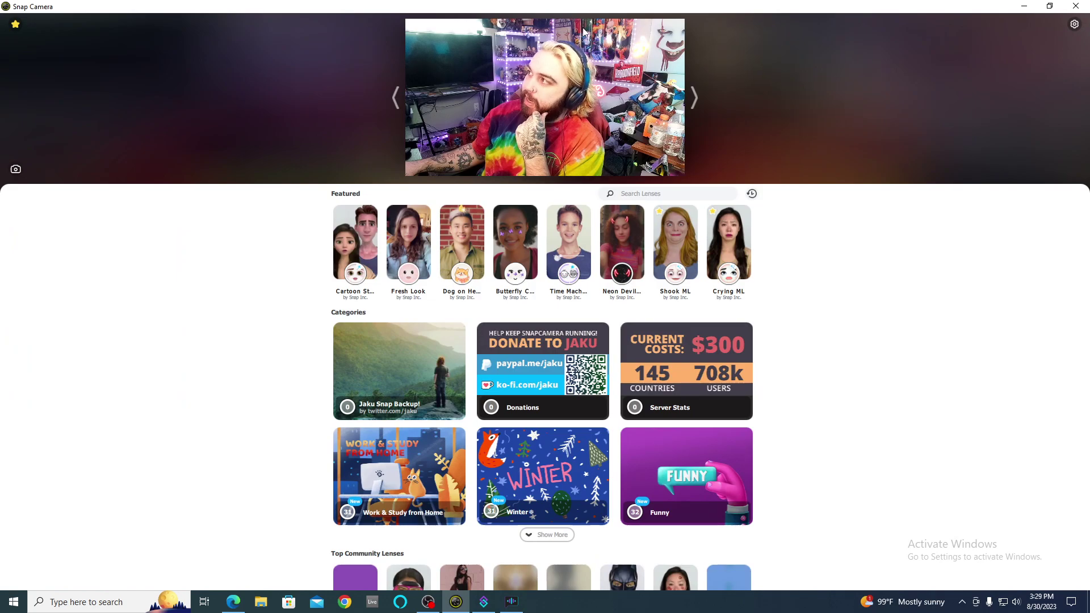
left_click_drag(590, 9, 875, 33)
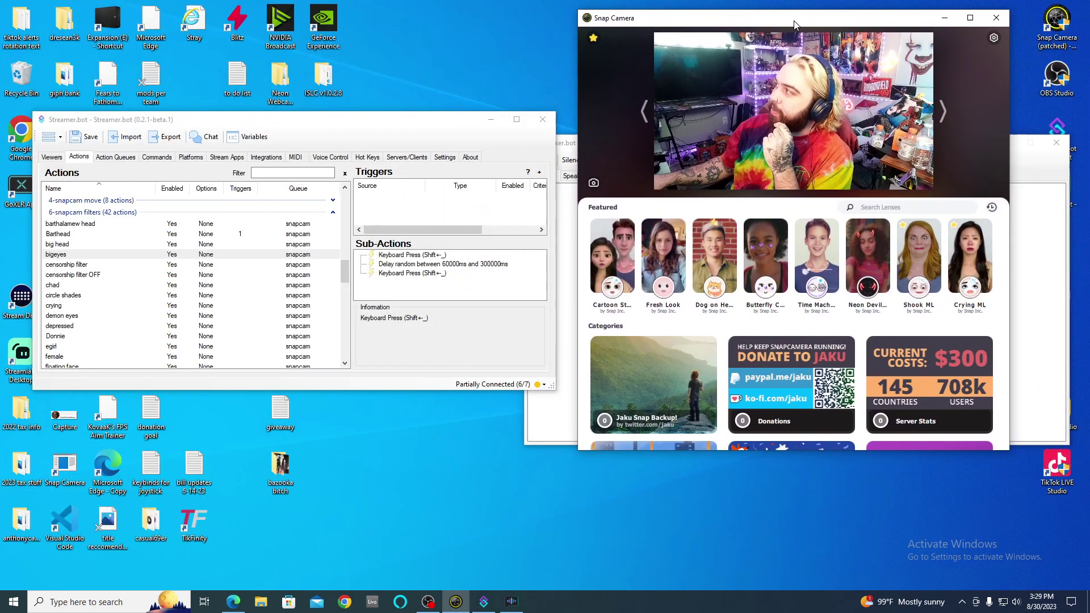
left_click(971, 18)
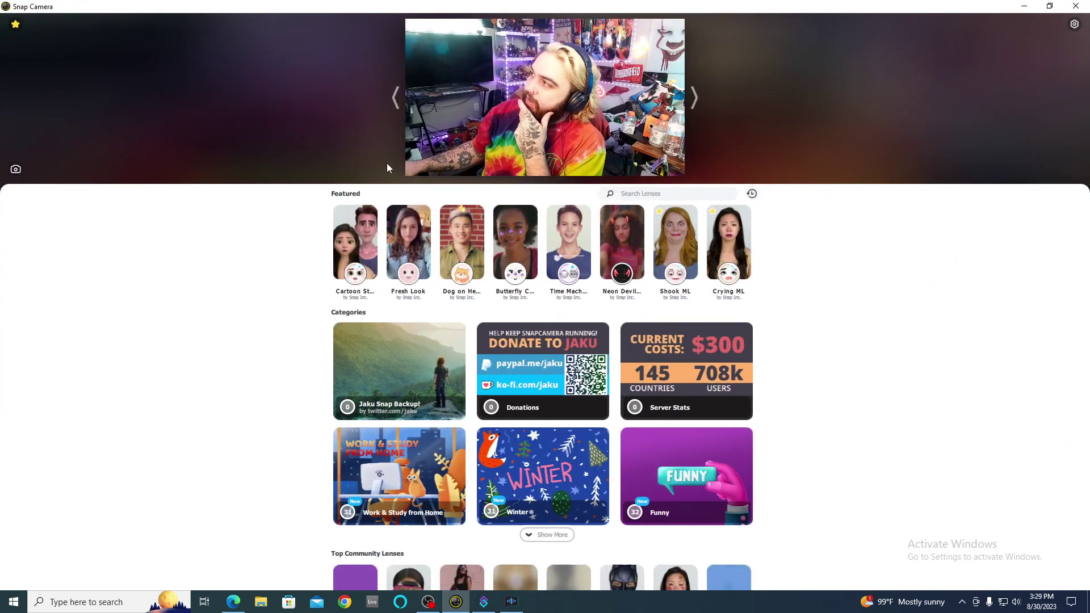
Step: Look through the favorite lenses in Snap Camera
left_click(16, 24)
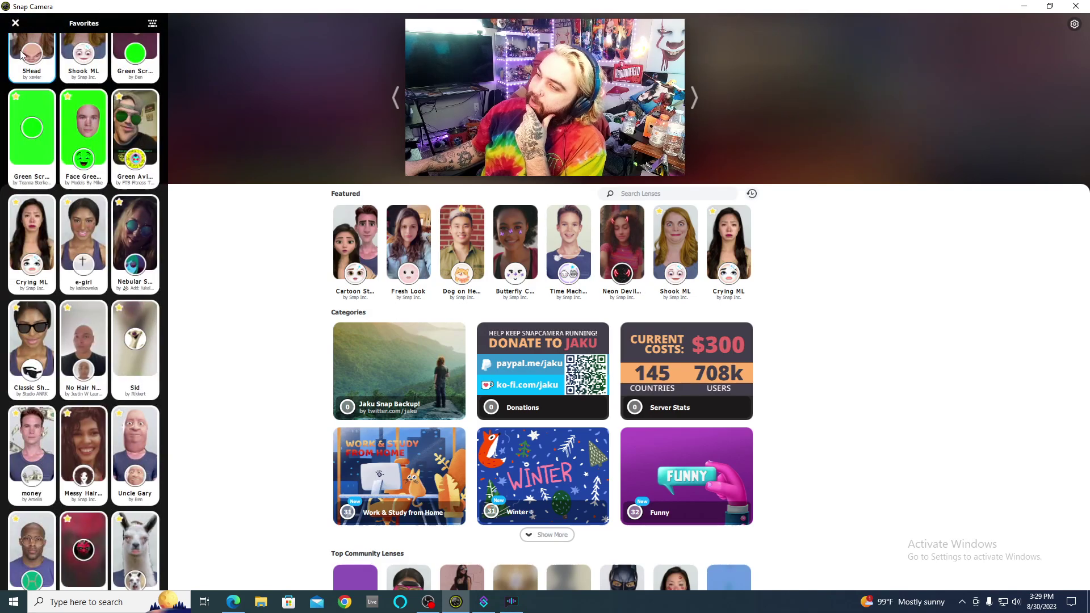
scroll(48, 227, "up", 2)
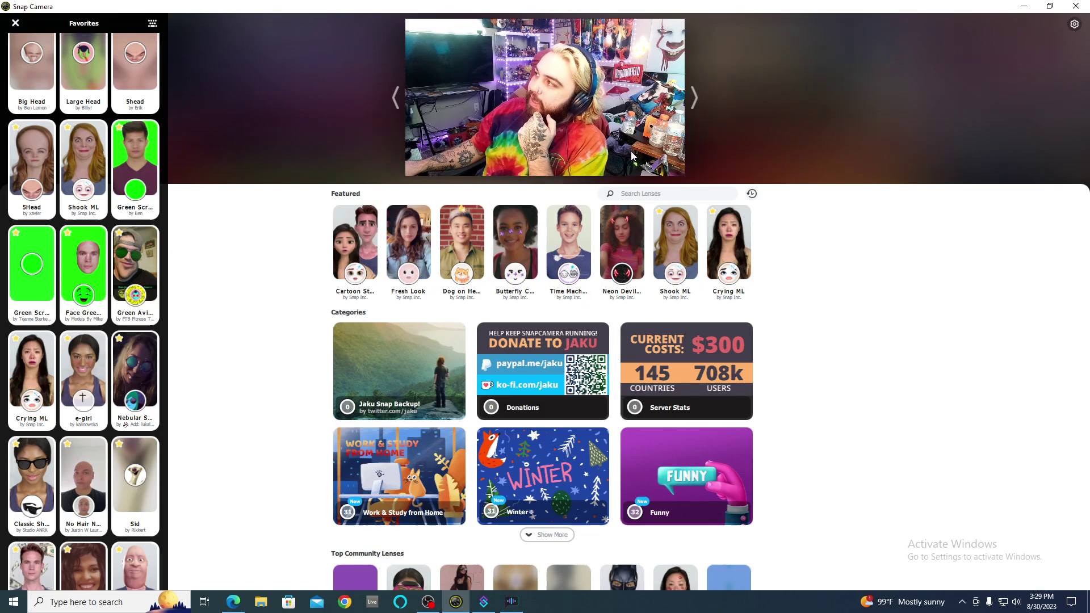
left_click(130, 603)
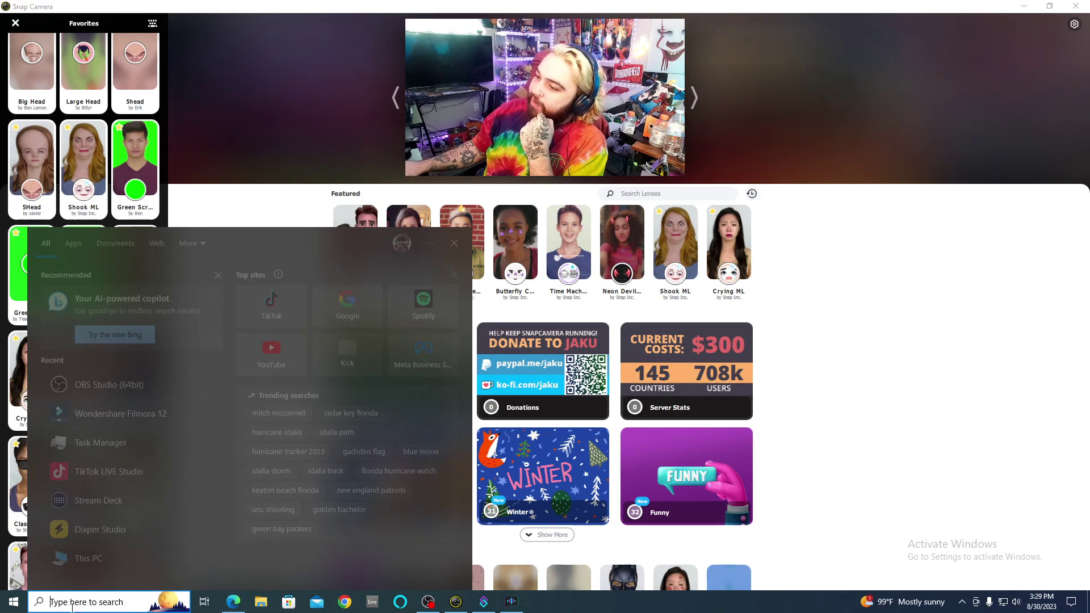
left_click(858, 102)
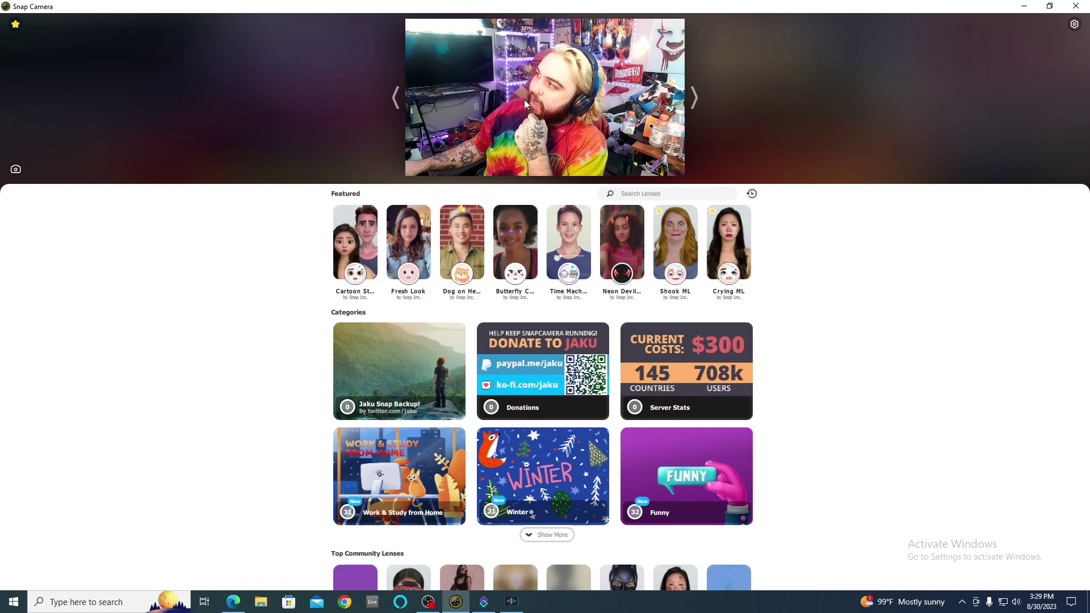
Step: Restore Snap Camera to a smaller window, then switch to Streamer.bot and maximize it with the bigeyes action selected
left_click_drag(670, 5, 801, 37)
left_click(599, 52)
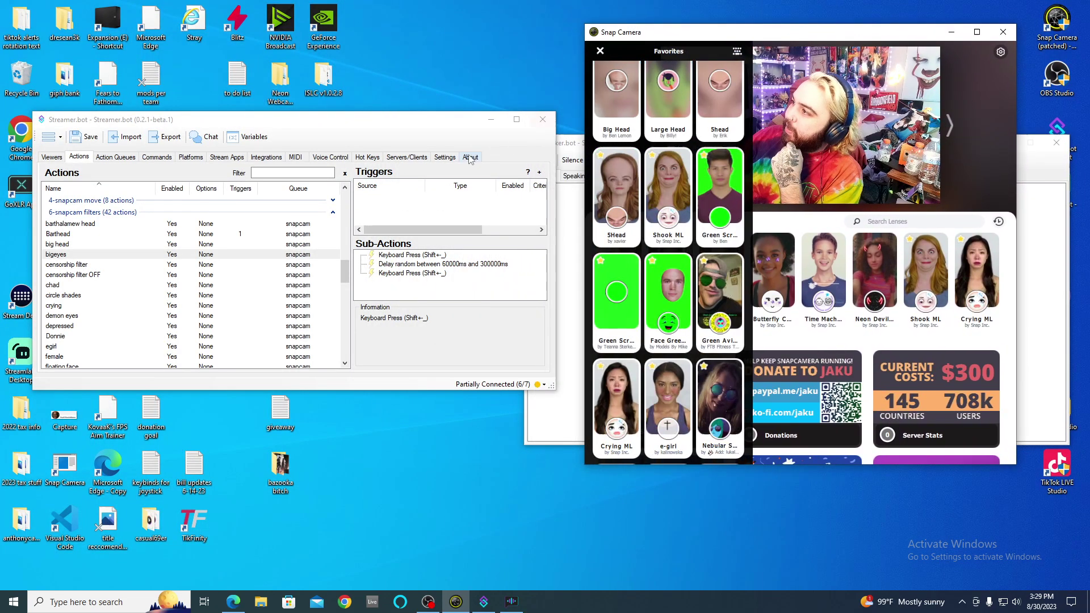
left_click_drag(295, 120, 302, 108)
left_click(77, 245)
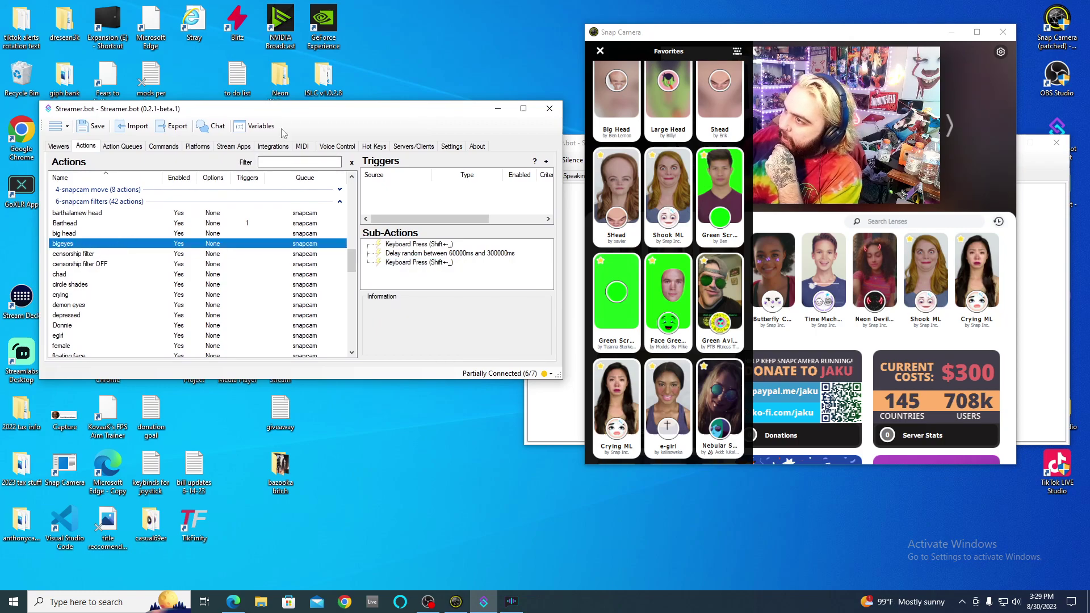
left_click(523, 108)
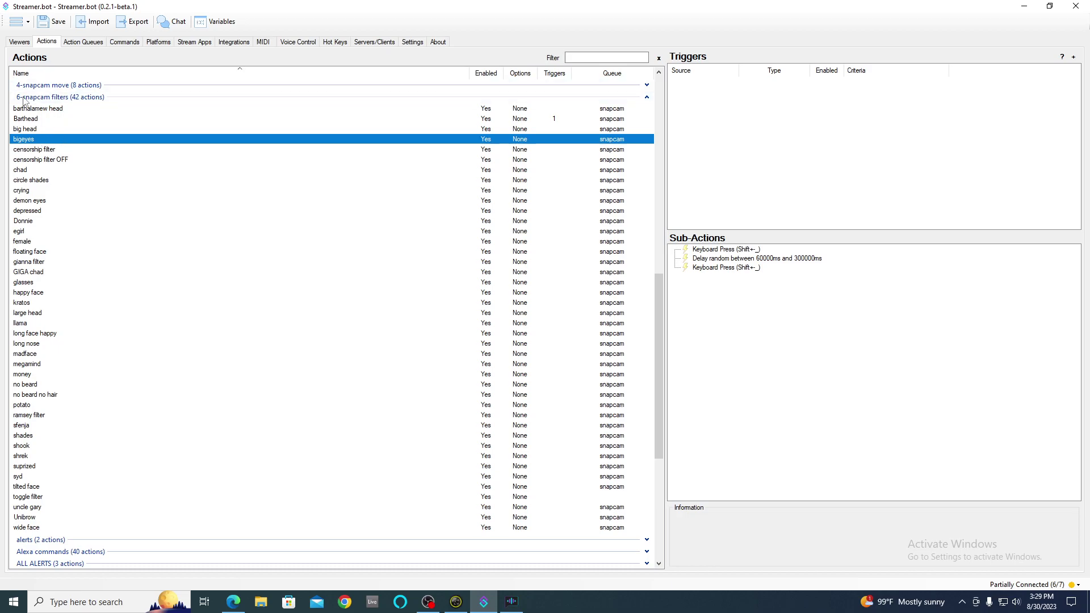
Step: Compare the sub-actions of several snapcam filters actions, including censorship filter OFF, demon eyes, censorship filter and bigeyes
left_click(55, 99)
left_click(633, 160)
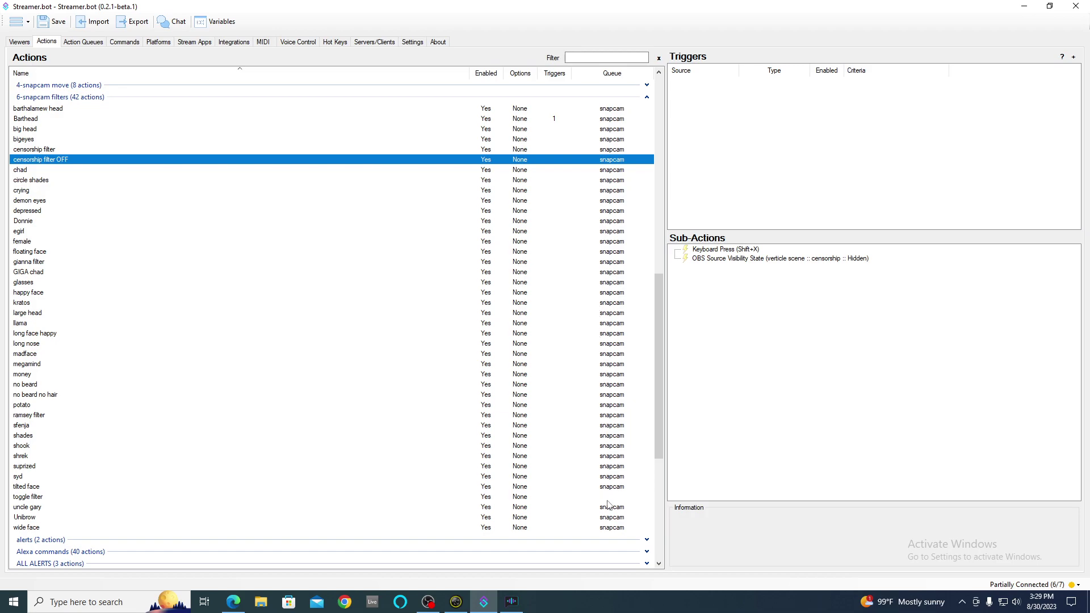
left_click(610, 170)
left_click(202, 202)
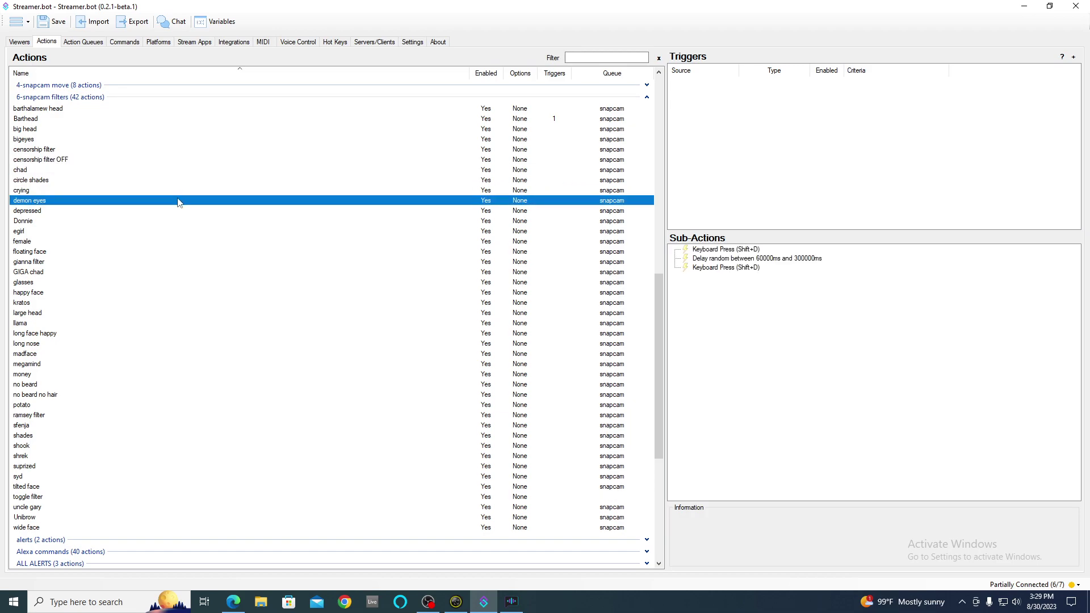
left_click(162, 190)
left_click(159, 170)
left_click(147, 149)
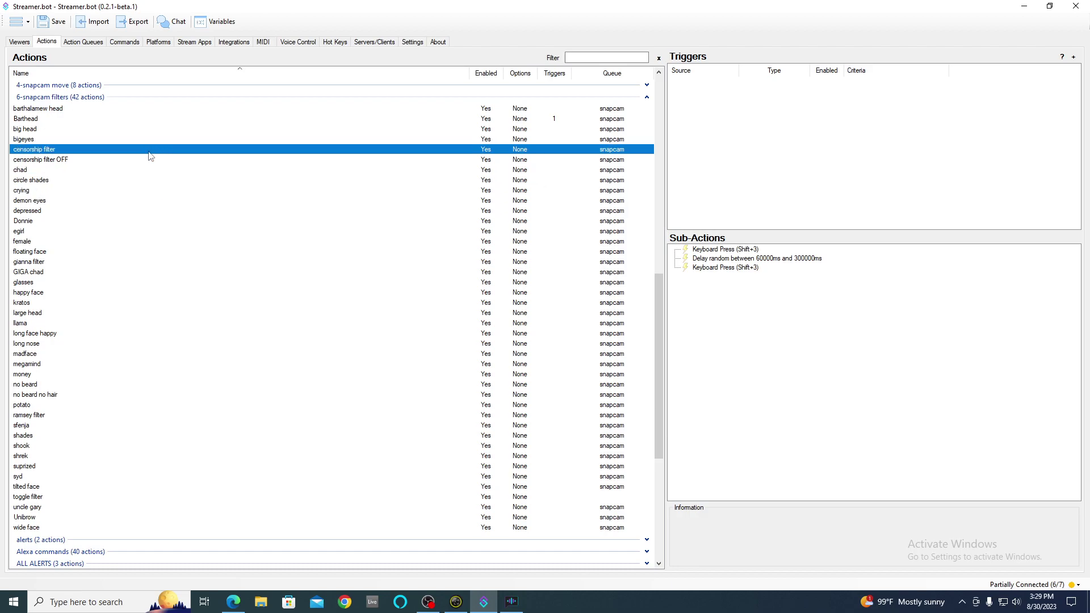
left_click(142, 139)
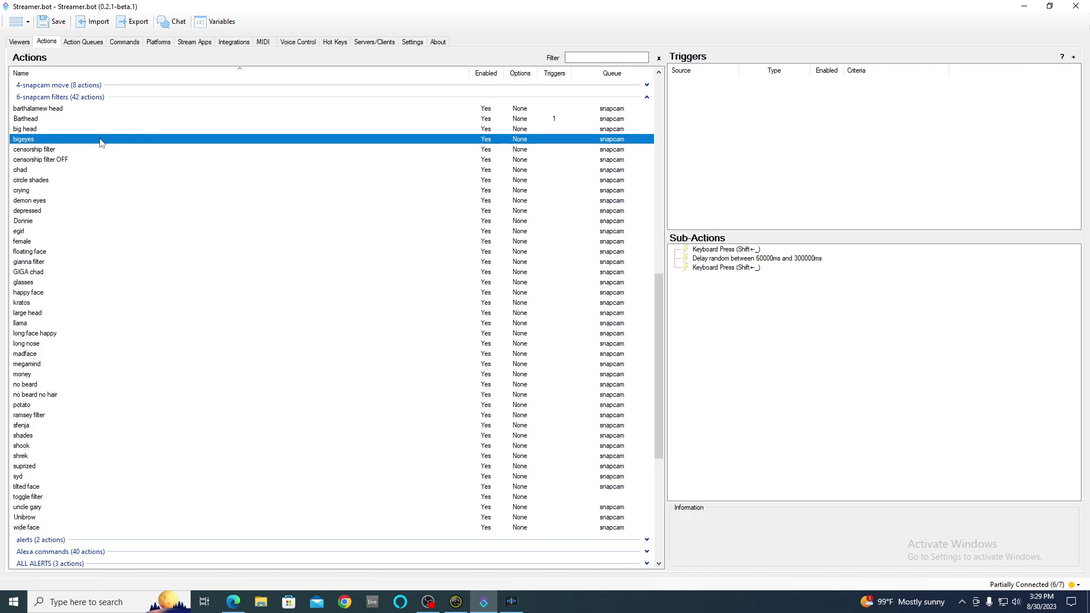
Step: Examine the key and modifier options of a new Keyboard Press sub-action for bigeyes without adding it
left_click(714, 250)
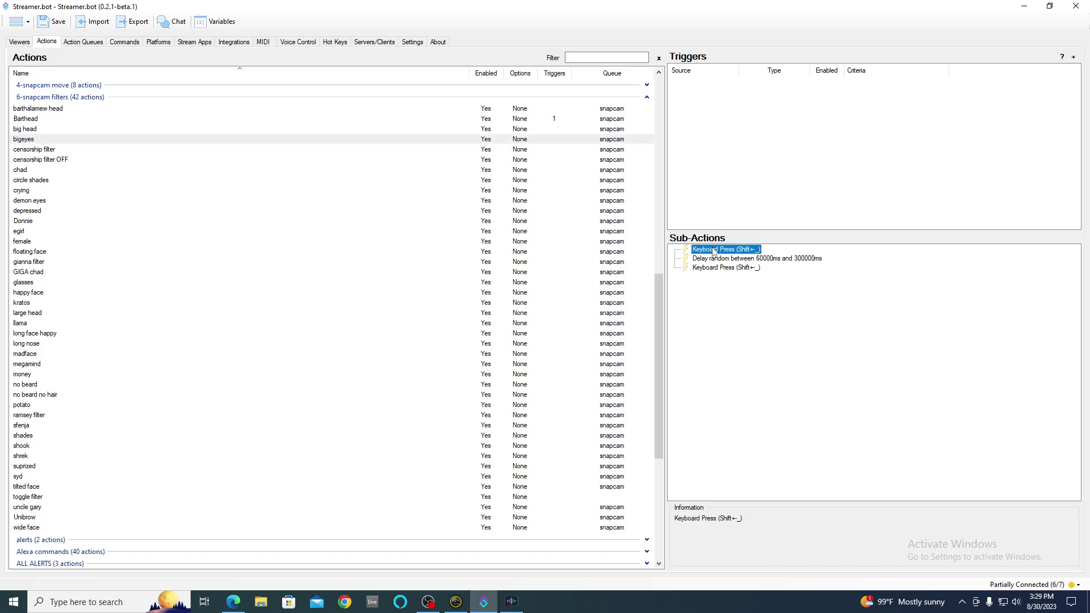
right_click(732, 312)
mouse_move(787, 335)
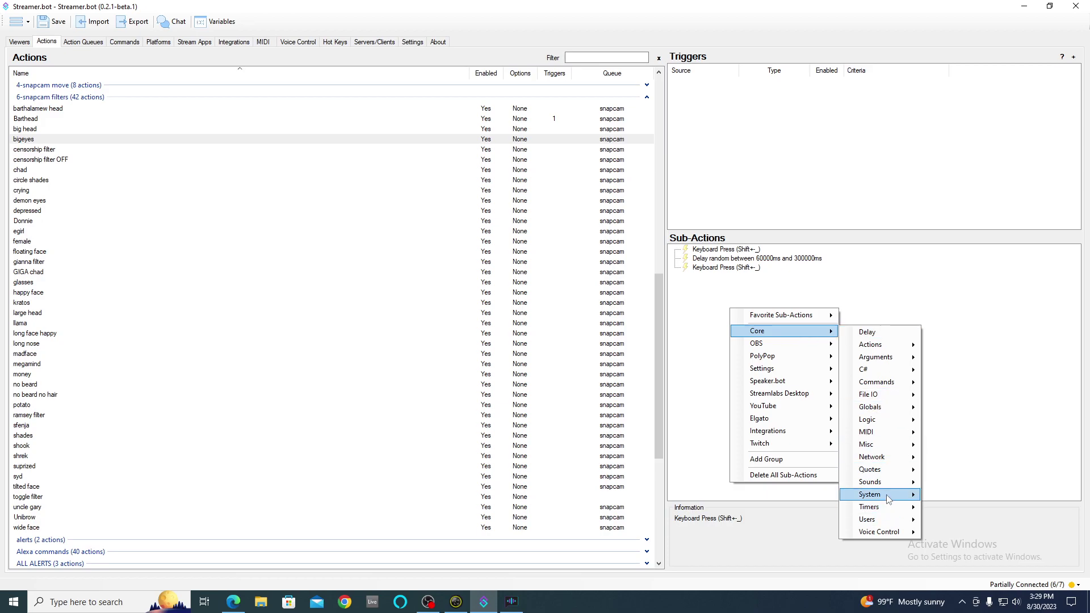
mouse_move(889, 498)
left_click(968, 497)
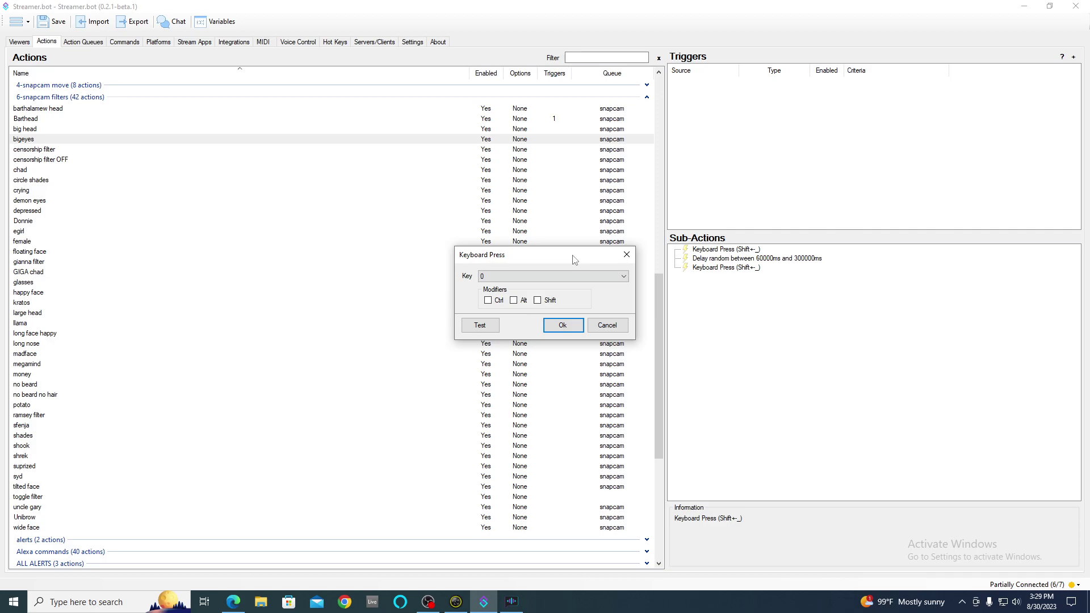
left_click(480, 326)
left_click(613, 327)
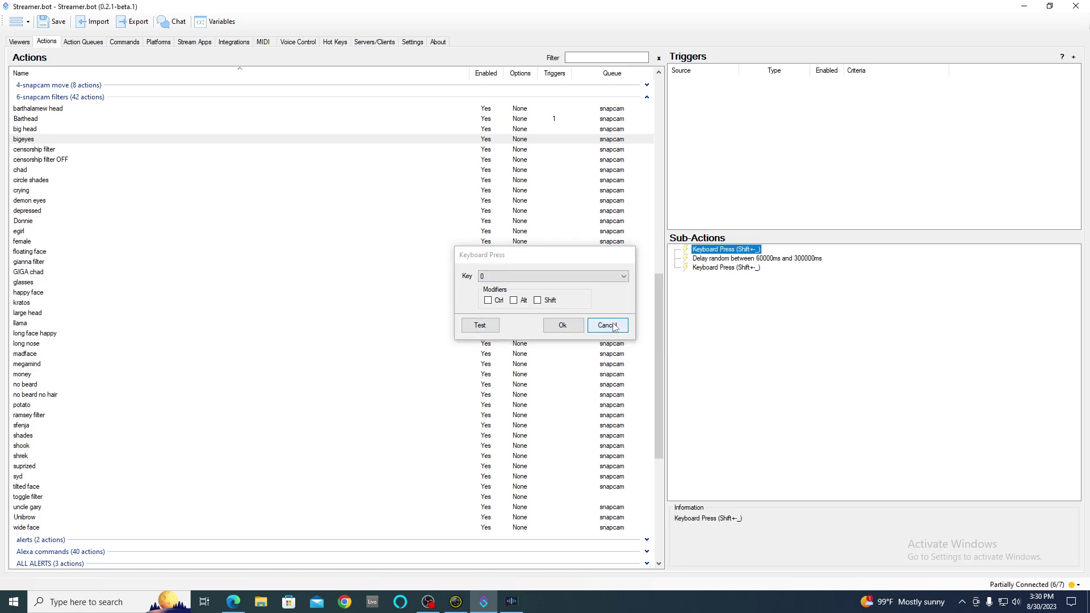
Step: Examine the random range option of a new Delay sub-action for bigeyes without adding it
left_click(768, 259)
right_click(750, 328)
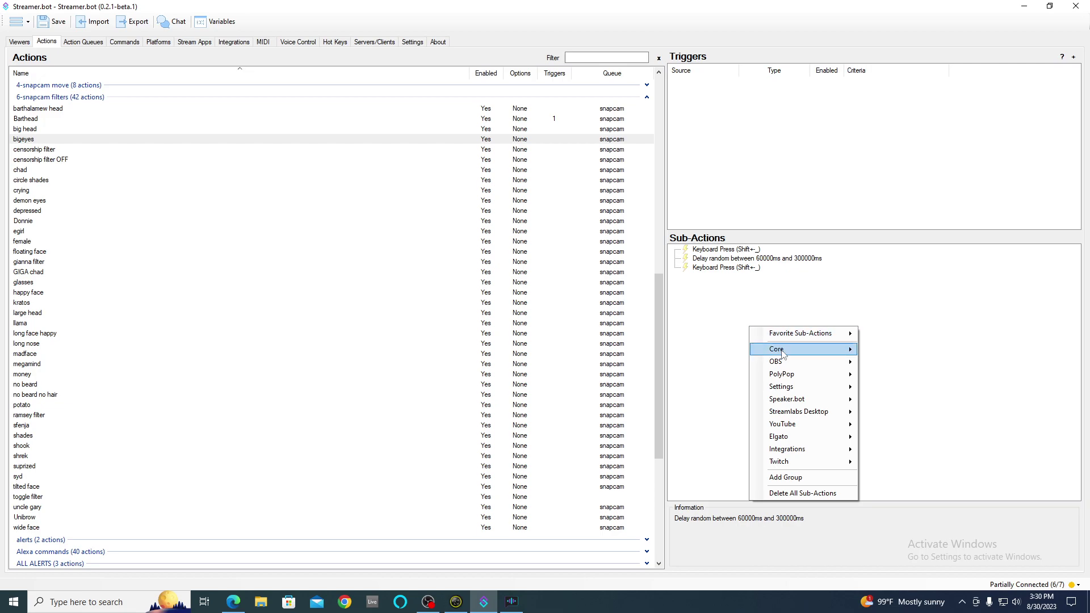
mouse_move(782, 351)
left_click(878, 348)
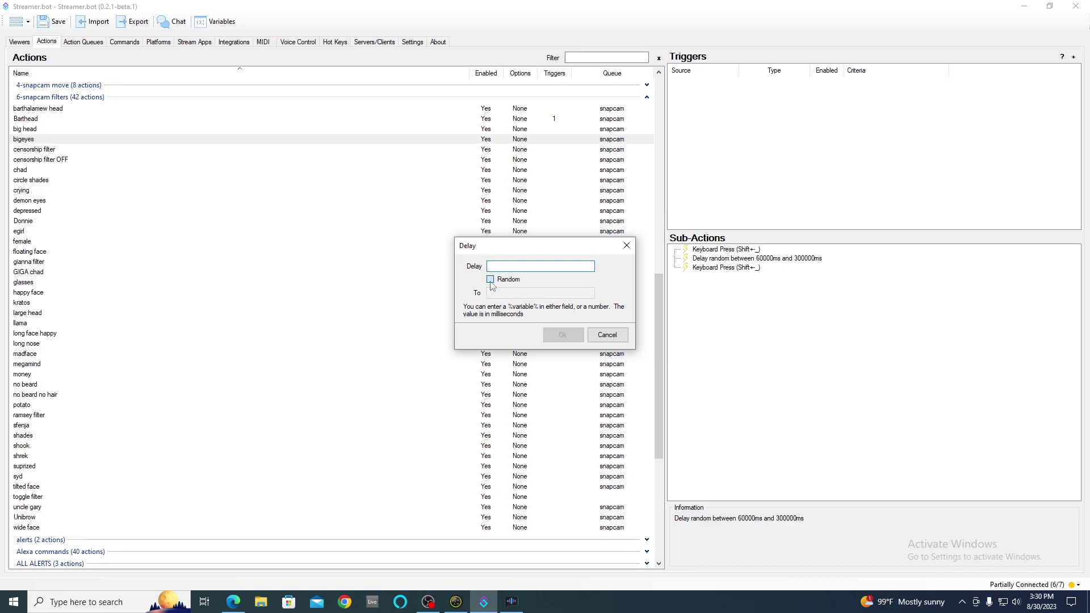
left_click(491, 280)
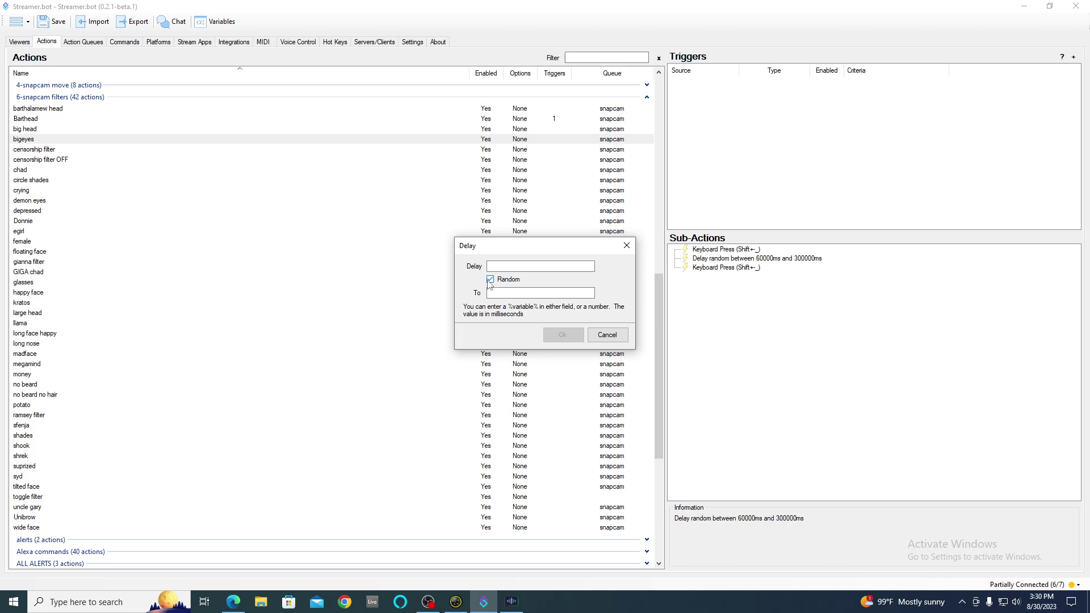
left_click(523, 294)
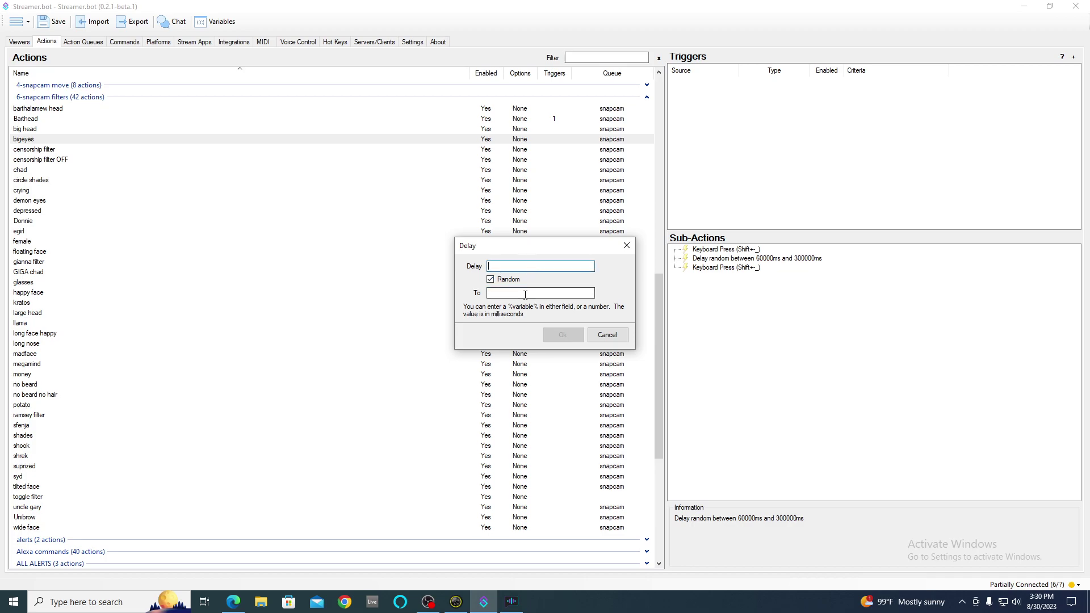
left_click(609, 335)
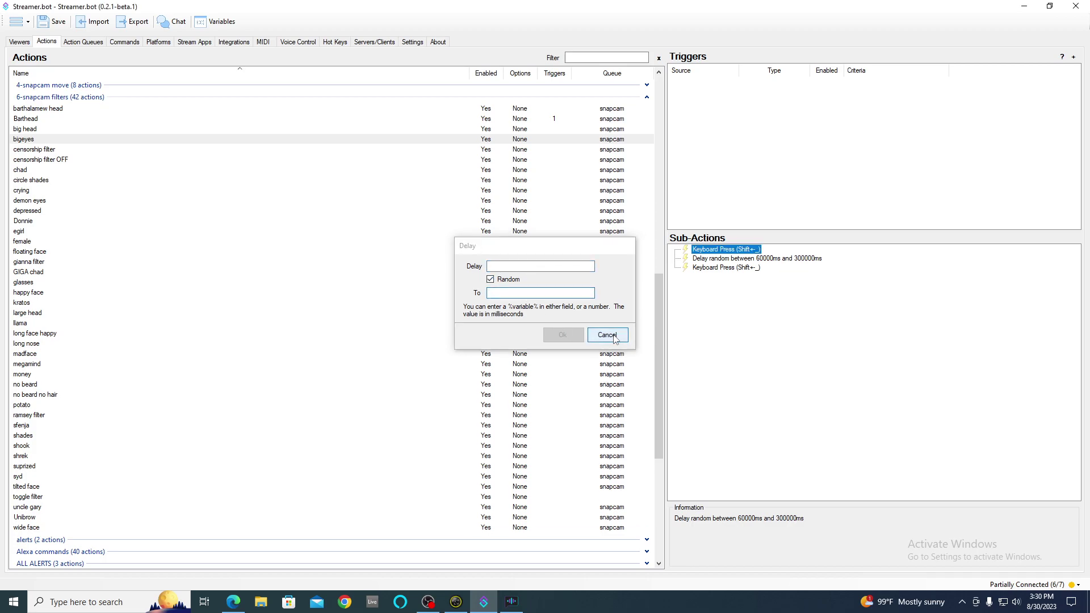
Step: Review the bigeyes delay and final key press sub-actions, closing the favorites list in the Snap Camera window in between
left_click(779, 259)
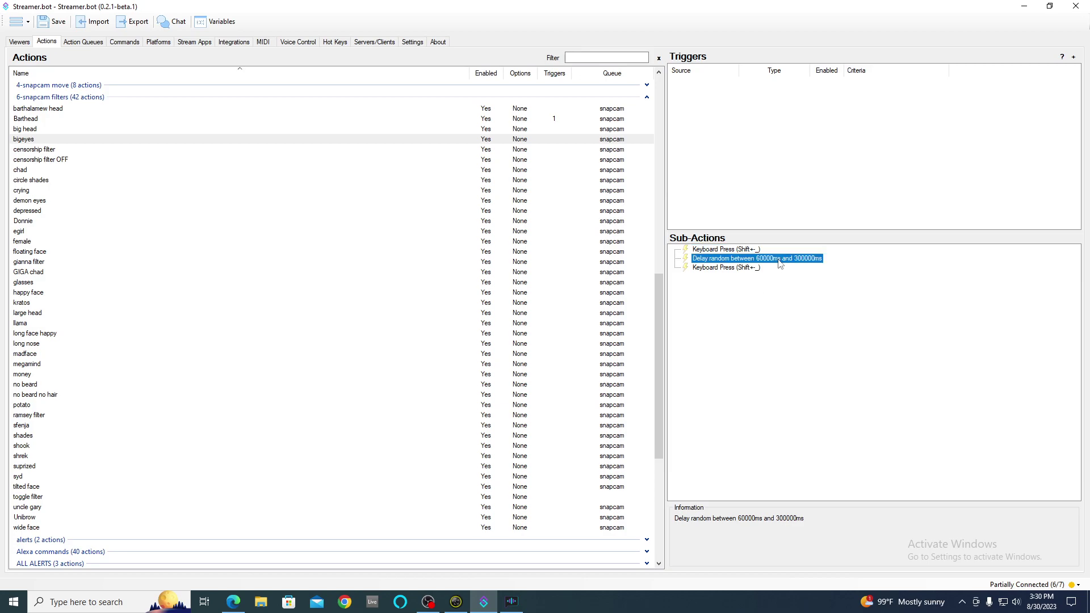
left_click(751, 268)
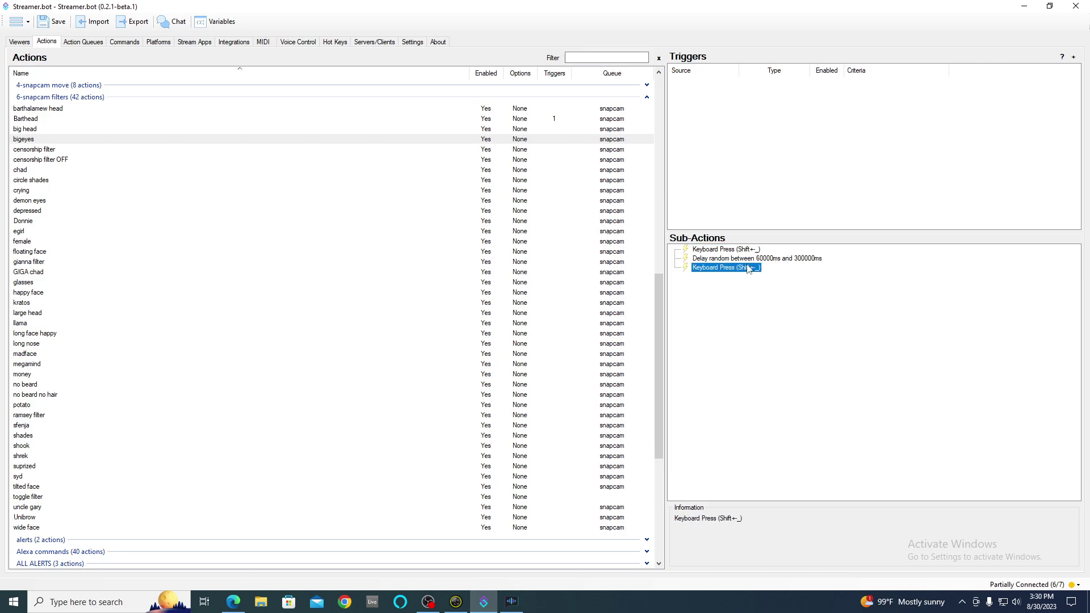
left_click(461, 601)
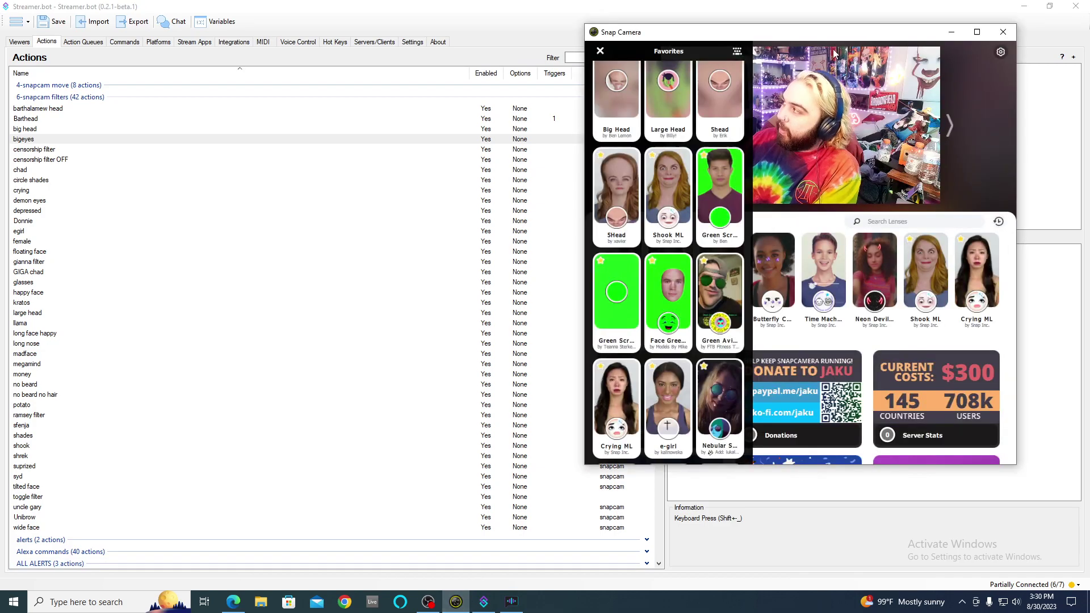
left_click(599, 52)
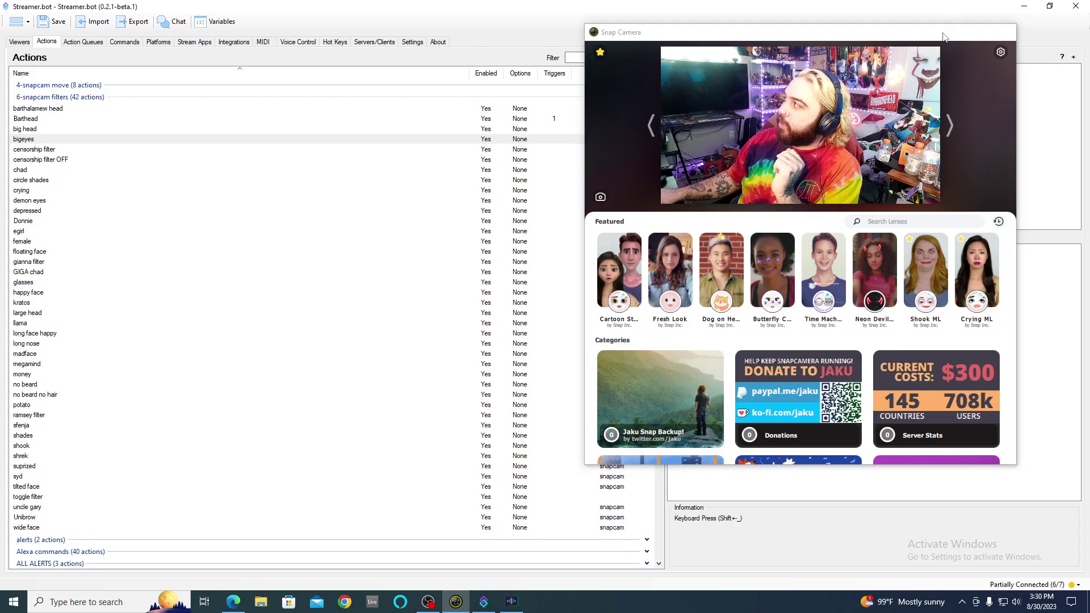
left_click(738, 250)
left_click(742, 270)
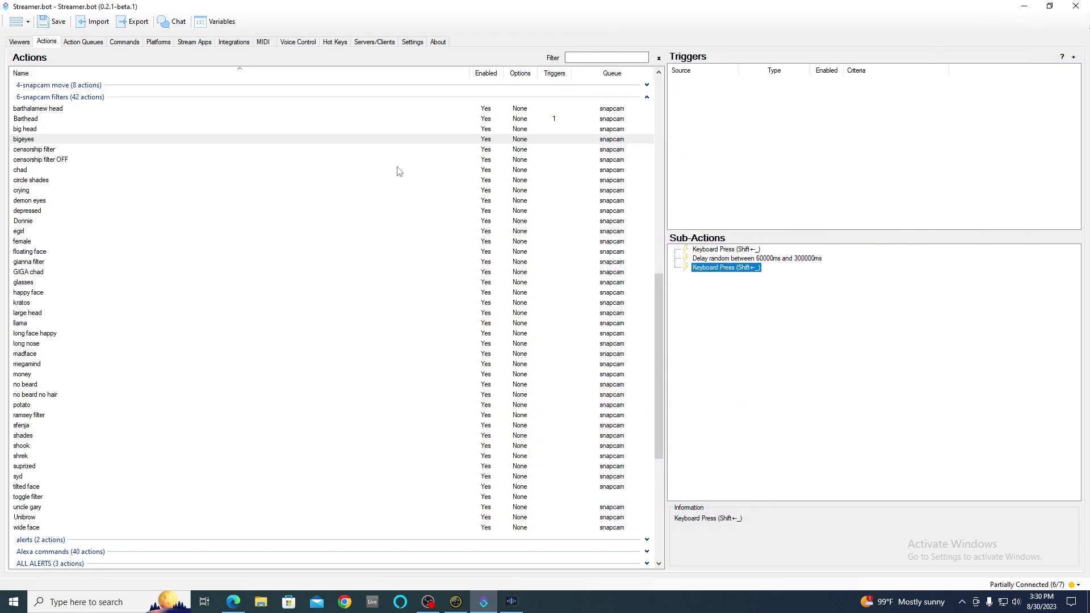
Step: Look over the action groups below the snapcam filters, down to the last YouTube Points System group and back
left_click(211, 148)
left_click(213, 141)
scroll(418, 244, "down", 9)
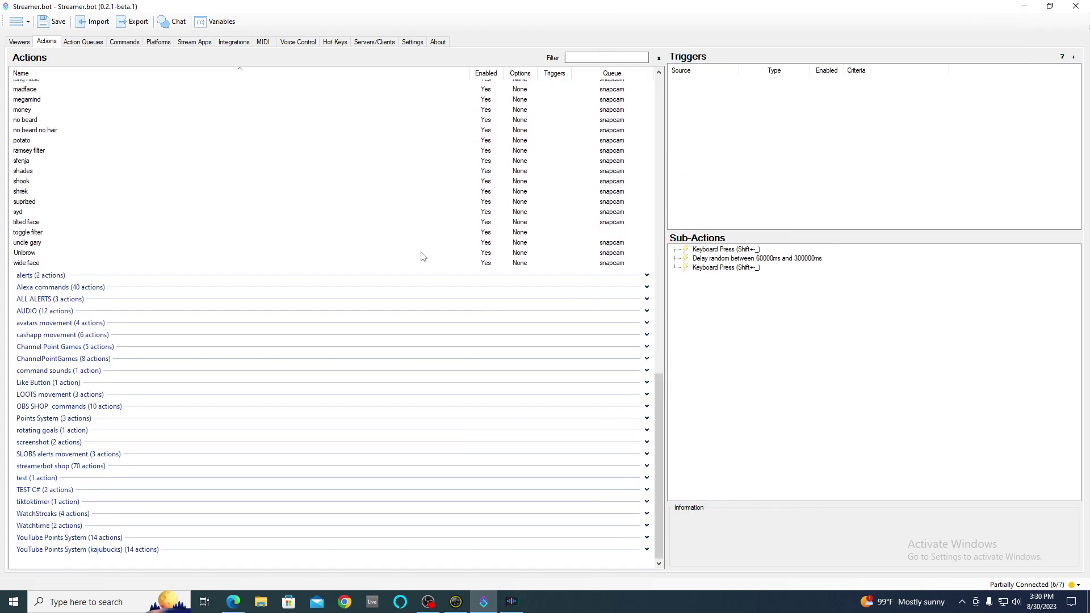
left_click(224, 550)
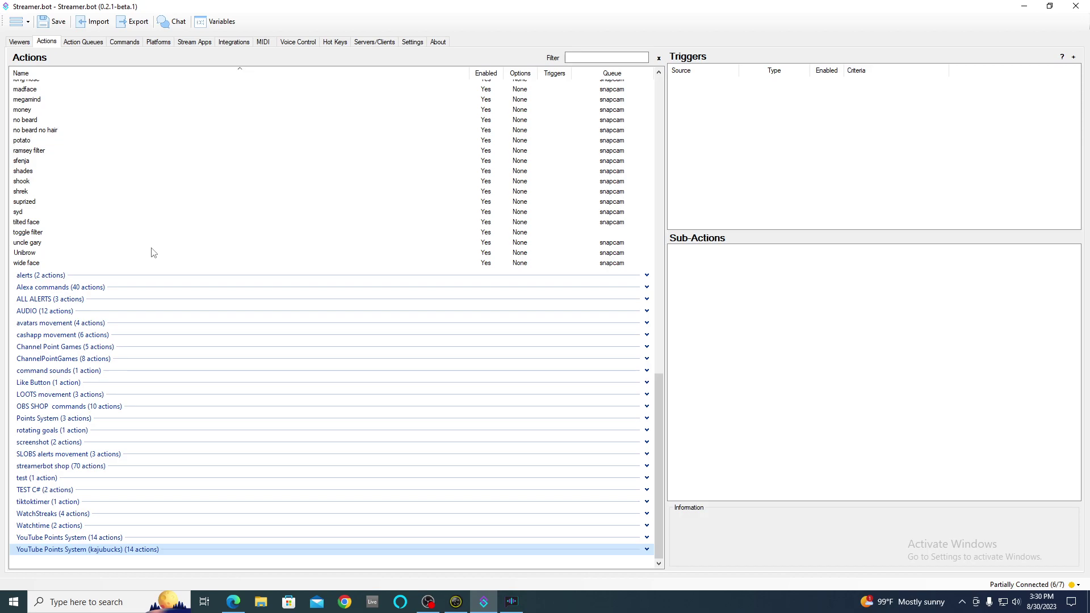
scroll(152, 252, "up", 10)
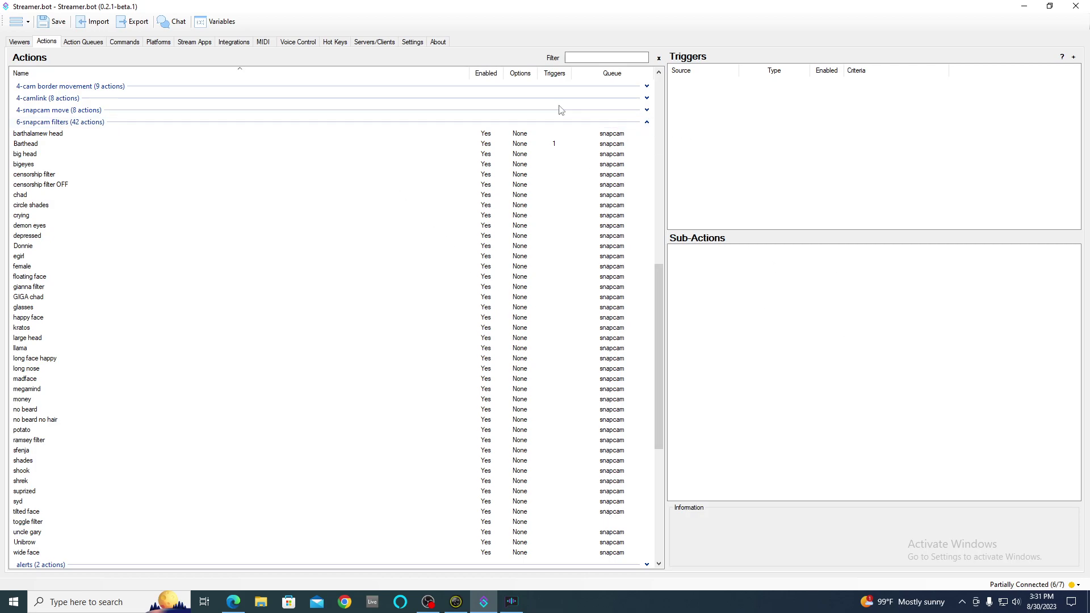
Step: Restore Streamer.bot to a smaller window and bring the Snap Camera window up beside it
left_click(1050, 6)
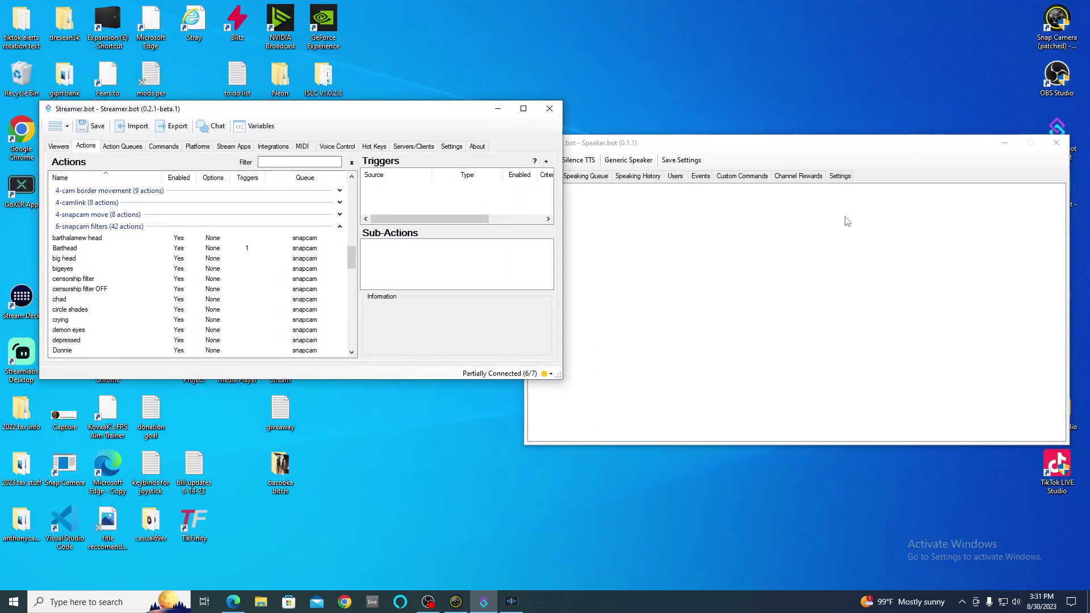
left_click(456, 602)
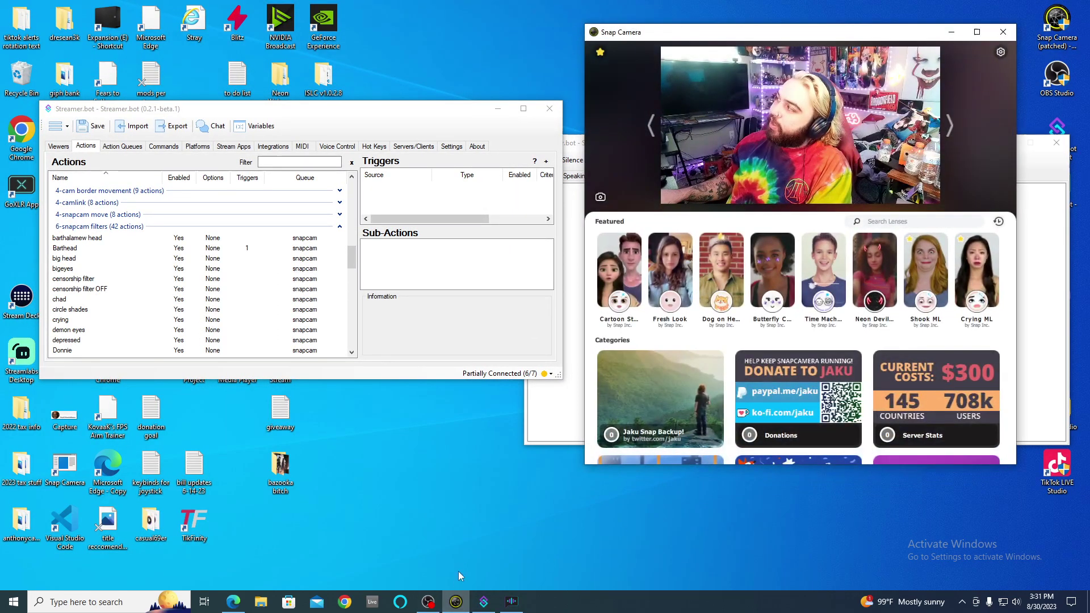